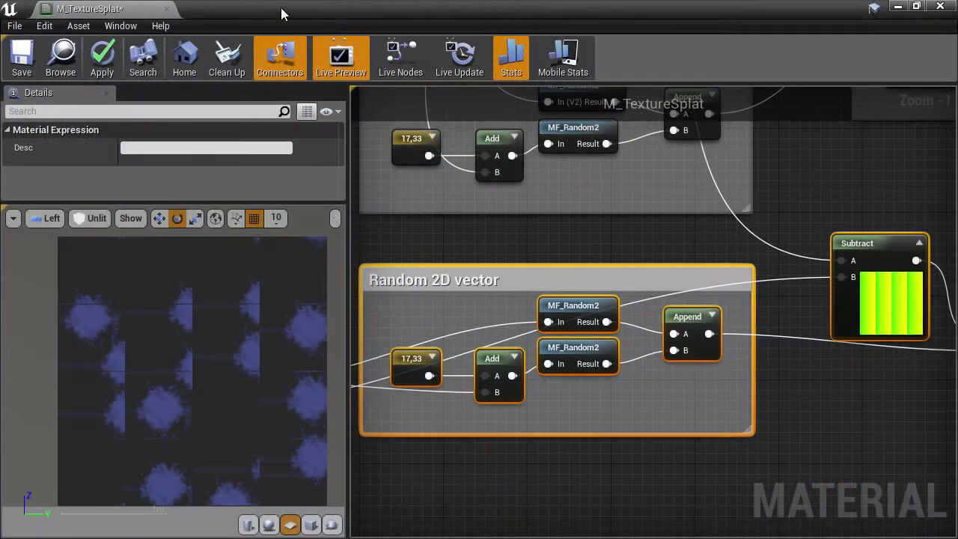
# - Create a material function named MF_SplatOffset in the Materials folder
pyautogui.moveTo(281, 13); pyautogui.dragTo(796, 68)
pyautogui.rightClick(401, 488)
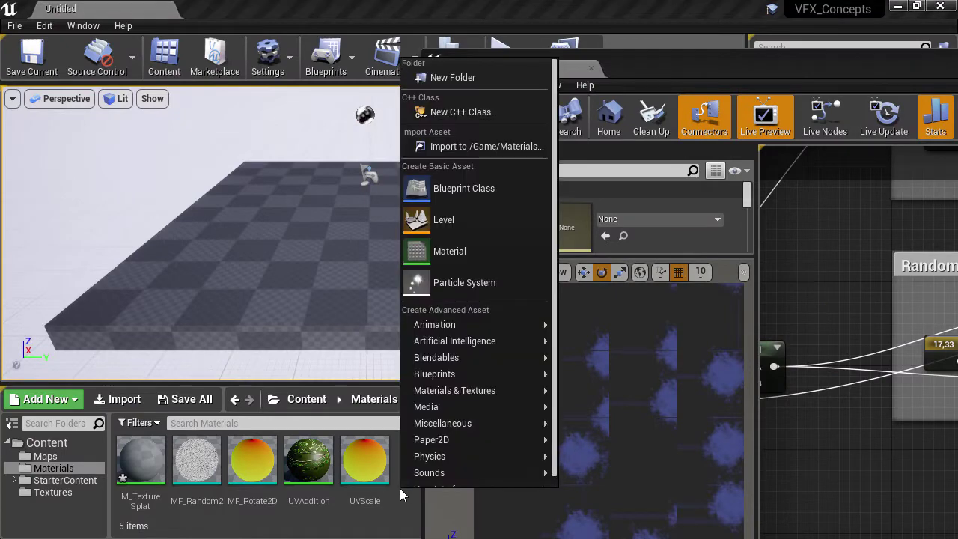
pyautogui.moveTo(509, 392)
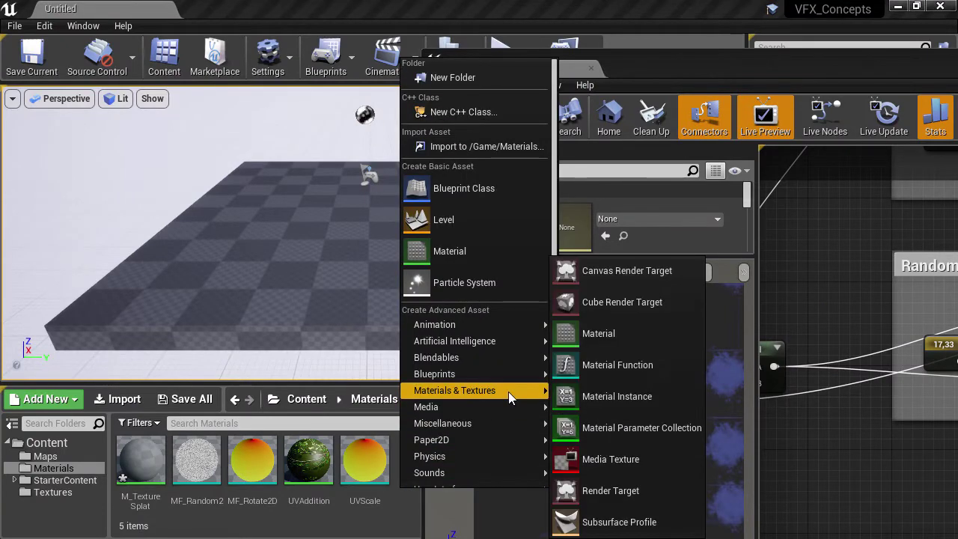
pyautogui.click(599, 365)
pyautogui.write('M')
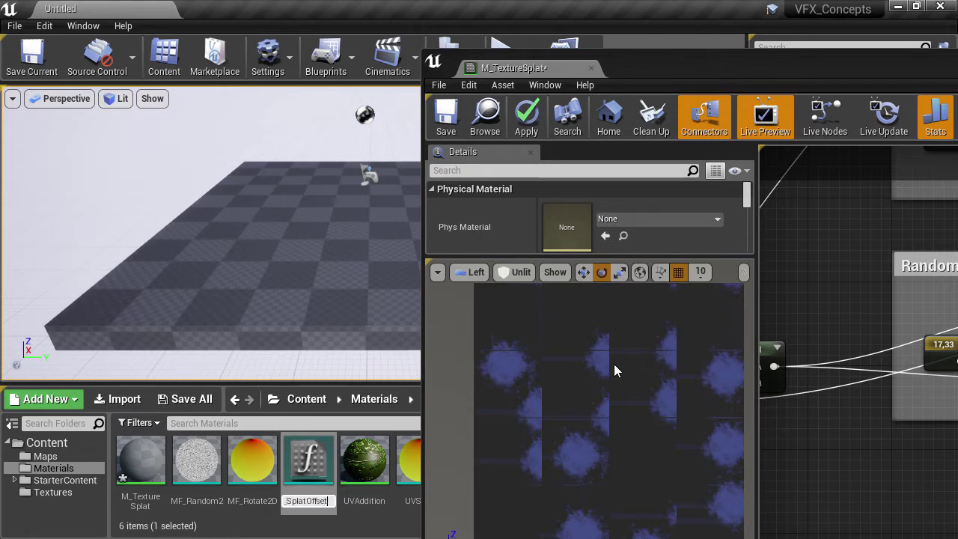
pyautogui.write('F_SplatOffset')
pyautogui.press('Return')
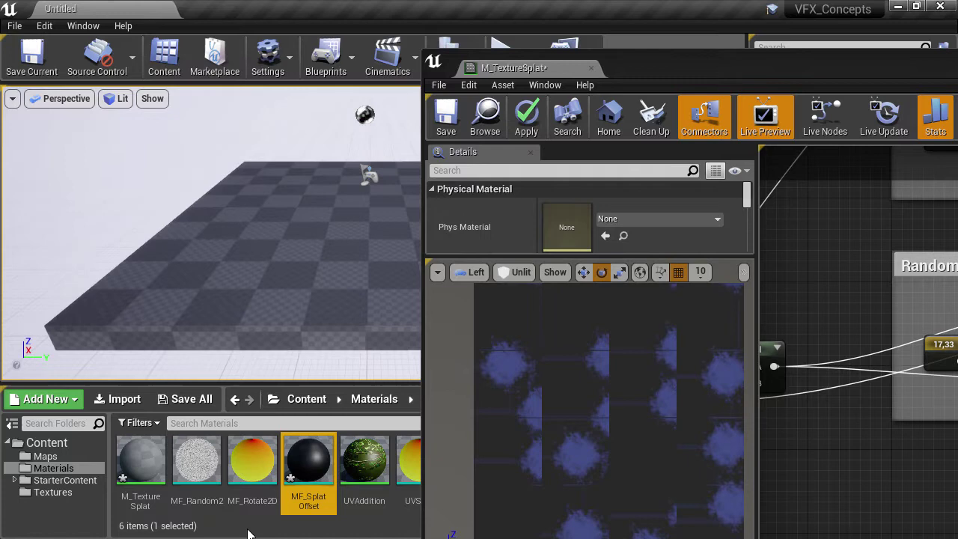
# - Open MF_SplatOffset for editing, return to the M_TextureSplat graph and maximize the editor window
pyautogui.doubleClick(308, 460)
pyautogui.click(499, 66)
pyautogui.doubleClick(751, 66)
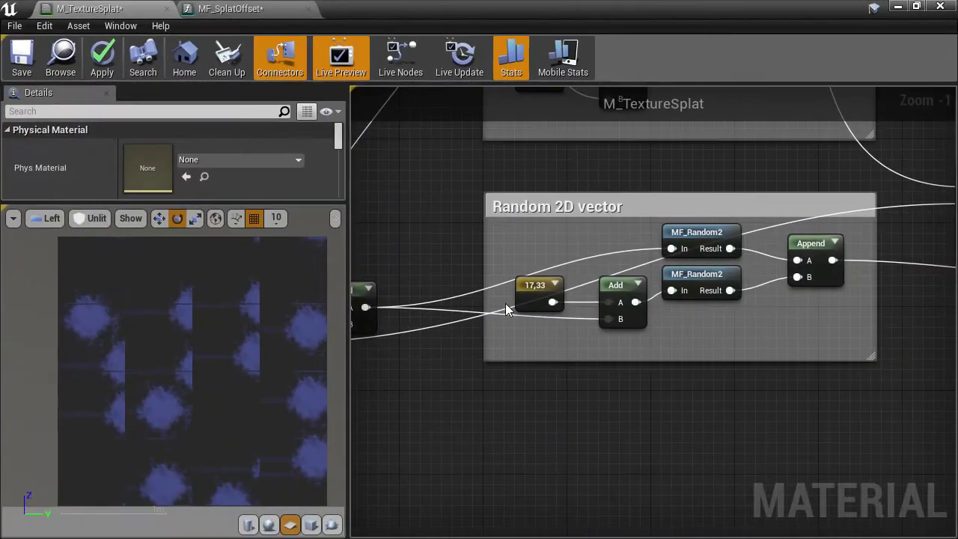
# - Copy the lower Random 2D vector group with its 0,-1 constant, Add and two Subtract nodes from M_TextureSplat into MF_SplatOffset
pyautogui.scroll(-3, 461, 332)
pyautogui.moveTo(470, 364); pyautogui.dragTo(528, 338, button='right')
pyautogui.moveTo(372, 356); pyautogui.dragTo(829, 196)
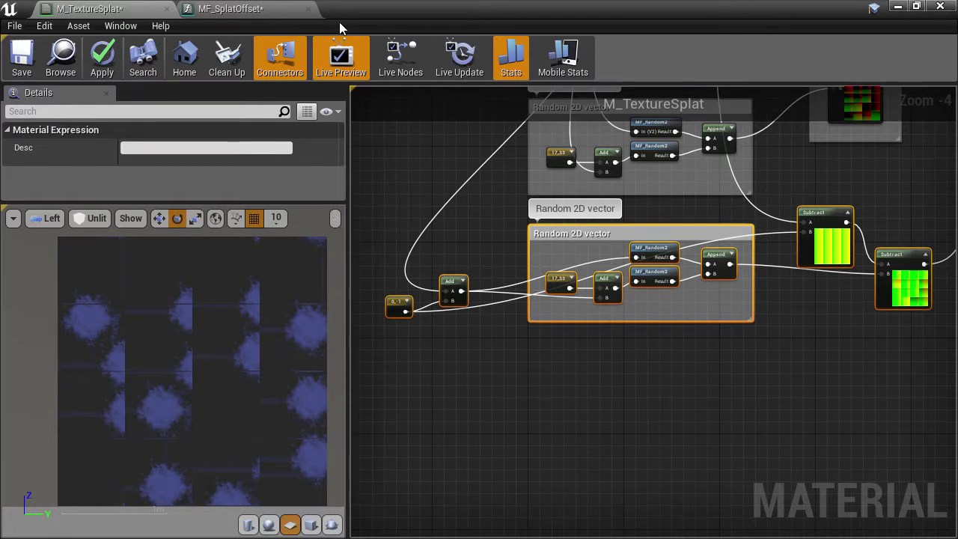
pyautogui.click(257, 9)
pyautogui.moveTo(394, 242); pyautogui.dragTo(693, 245, button='right')
pyautogui.scroll(-2, 554, 252)
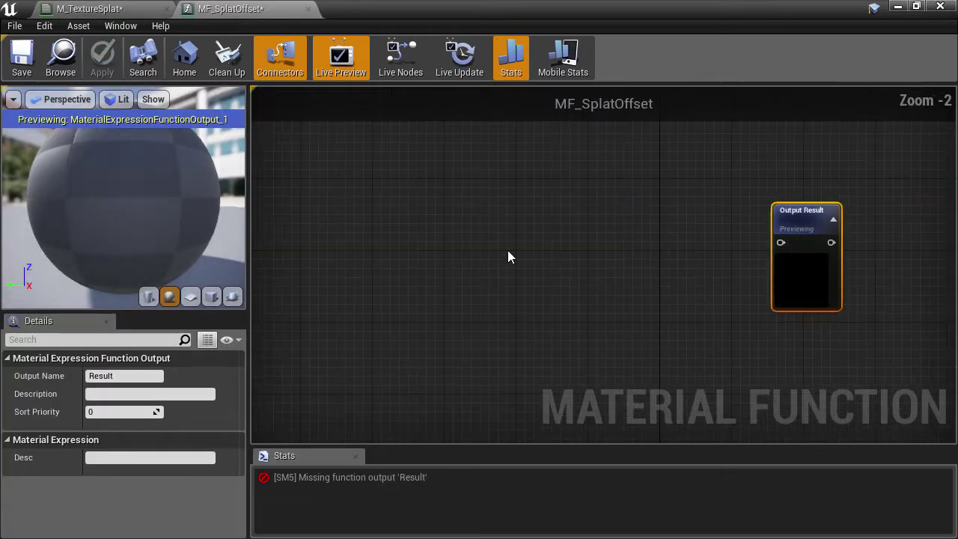
pyautogui.hotkey('ctrl', 'v')
pyautogui.moveTo(513, 244); pyautogui.dragTo(280, 257)
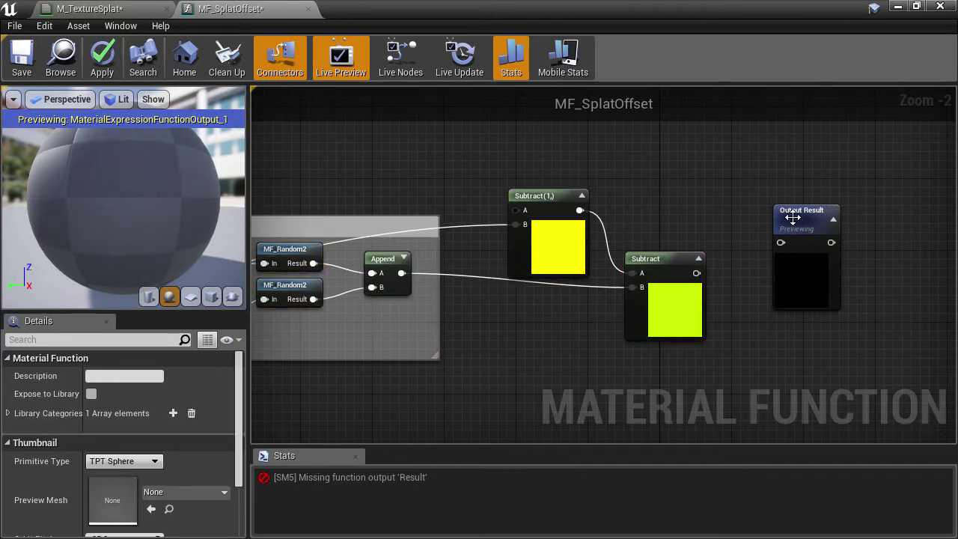
# - Connect the last Subtract node to the function output and name the output "Offset Uvs"
pyautogui.moveTo(818, 220); pyautogui.dragTo(827, 247)
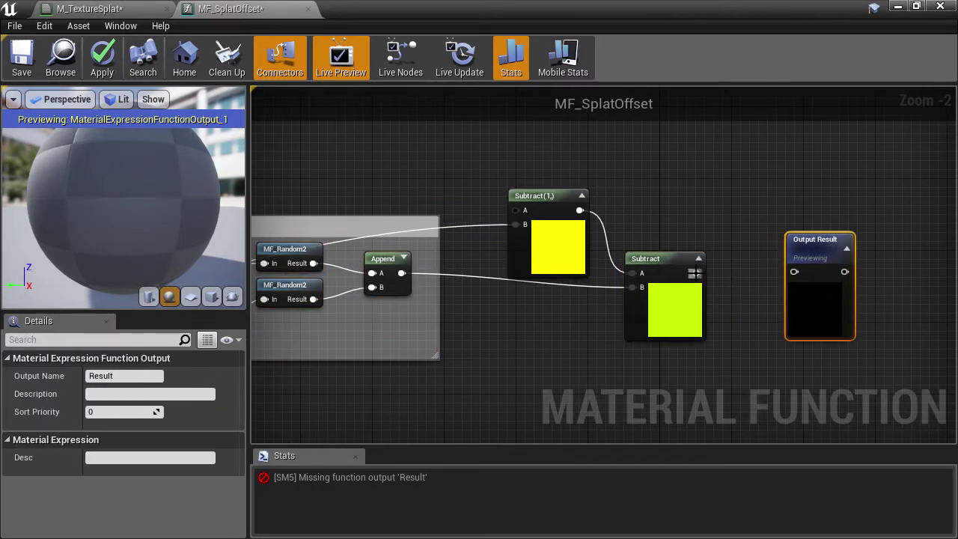
pyautogui.moveTo(696, 273); pyautogui.dragTo(794, 271)
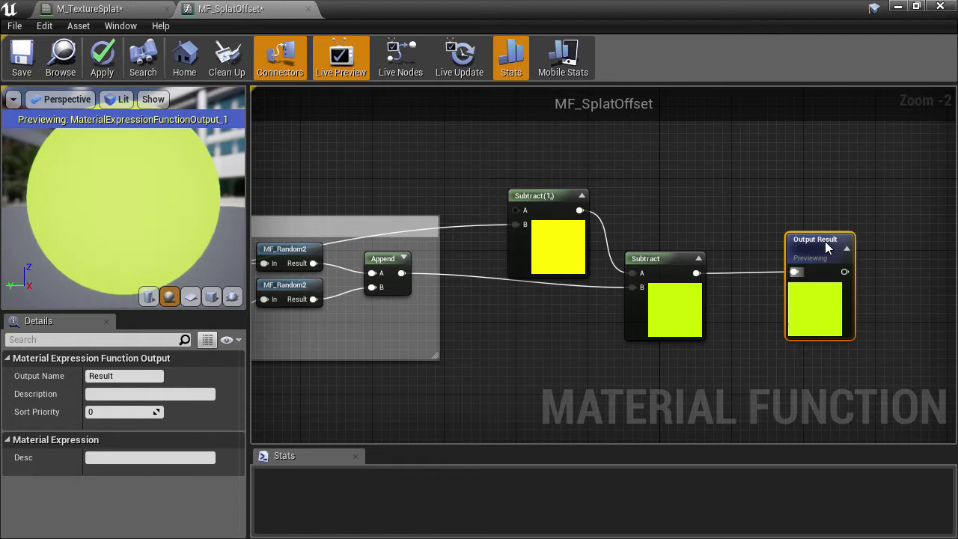
pyautogui.moveTo(825, 241); pyautogui.dragTo(826, 241)
pyautogui.click(147, 377)
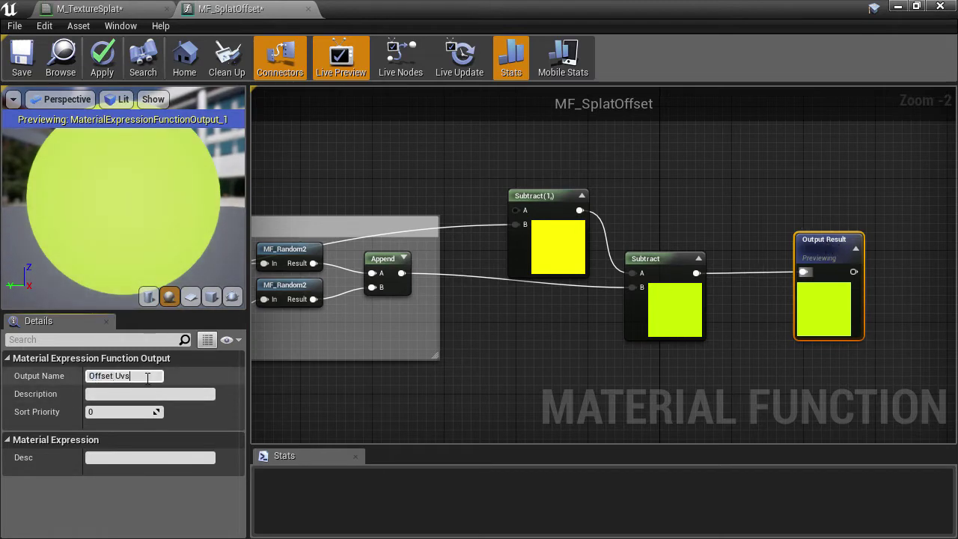
pyautogui.press('Return')
# - Add a FunctionInput node beside the 0,-1 constant, ahead of the first Add node
pyautogui.moveTo(493, 339); pyautogui.dragTo(955, 292, button='right')
pyautogui.moveTo(467, 280); pyautogui.dragTo(449, 315)
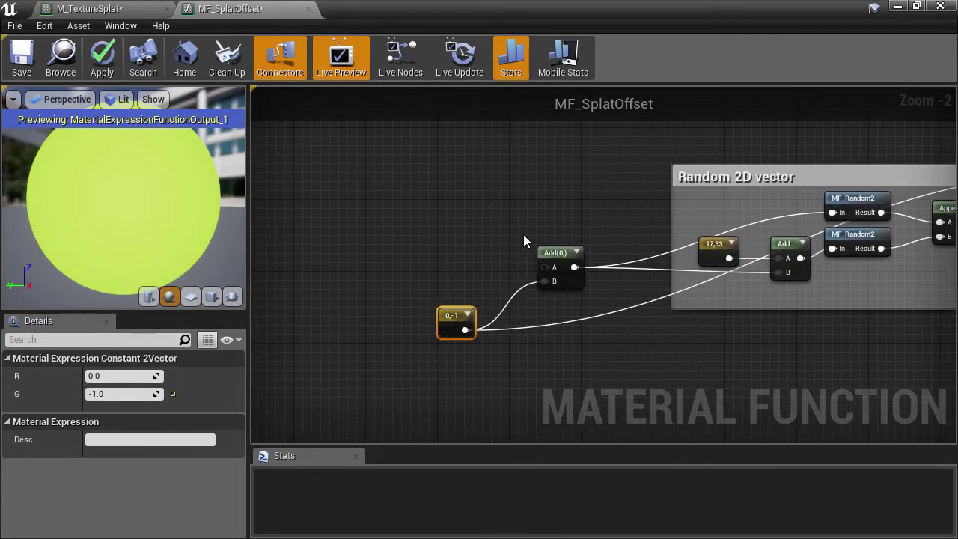
pyautogui.moveTo(523, 235); pyautogui.dragTo(598, 225, button='right')
pyautogui.rightClick(391, 214)
pyautogui.write('functi')
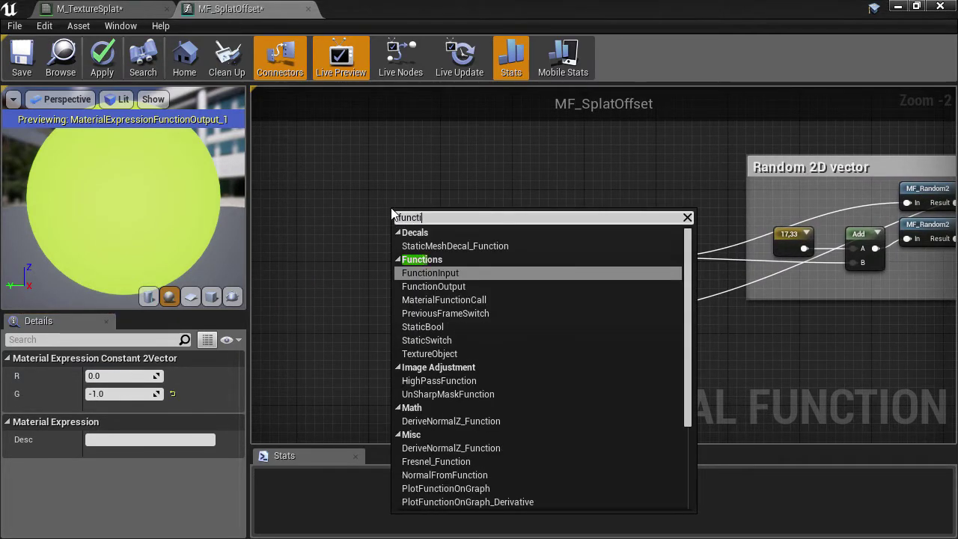
pyautogui.write('on')
pyautogui.click(420, 273)
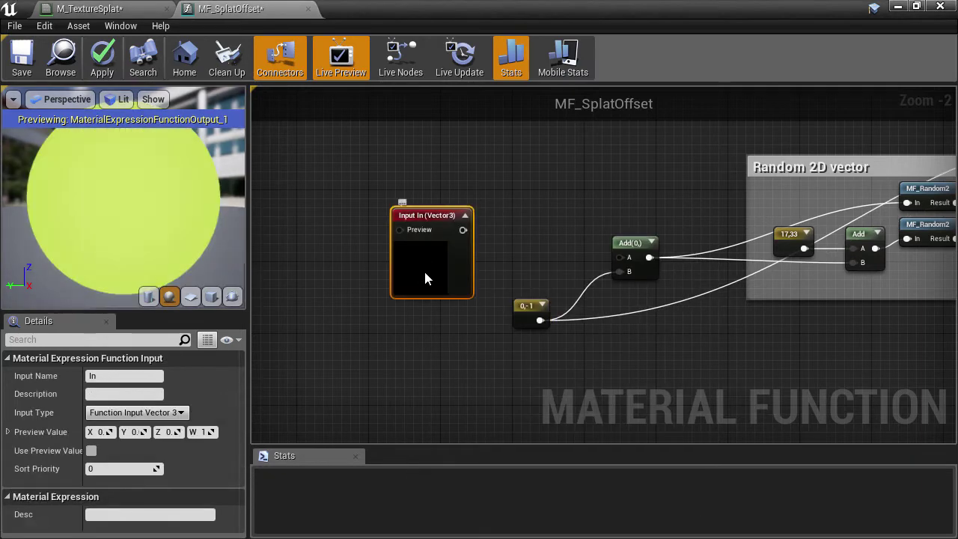
pyautogui.moveTo(424, 269); pyautogui.dragTo(420, 312)
pyautogui.scroll(2, 491, 342)
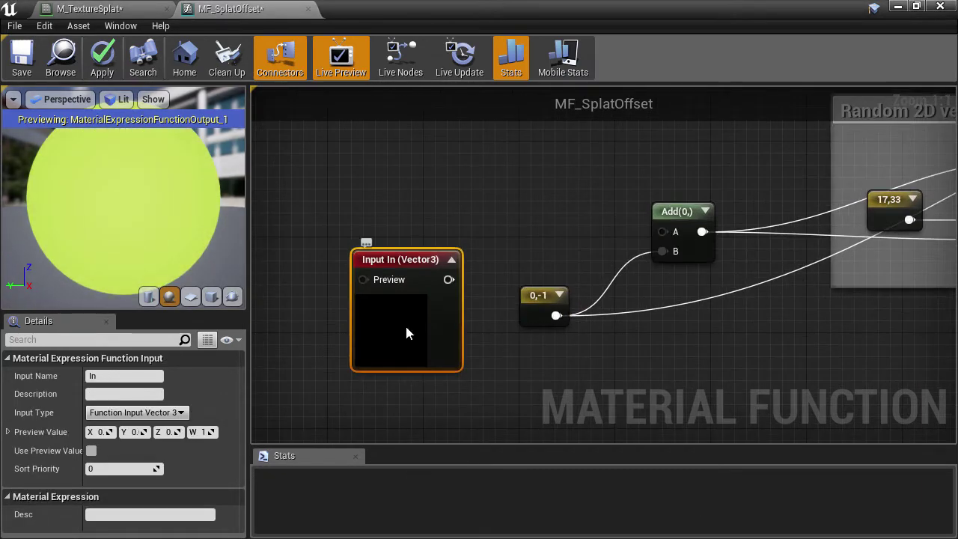
# - Name the new function input 2dOffset and set its input type to Function Input Vector 2
pyautogui.click(145, 375)
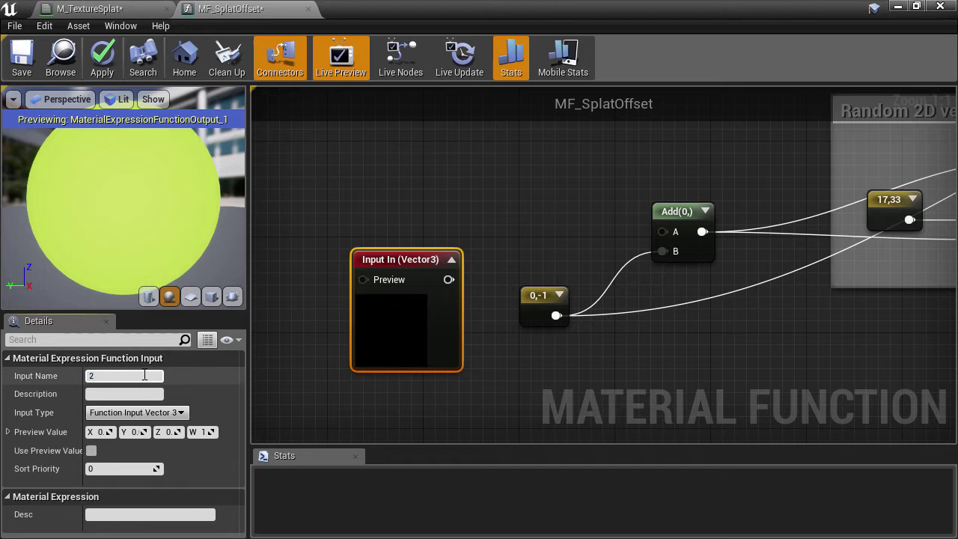
pyautogui.press('Return')
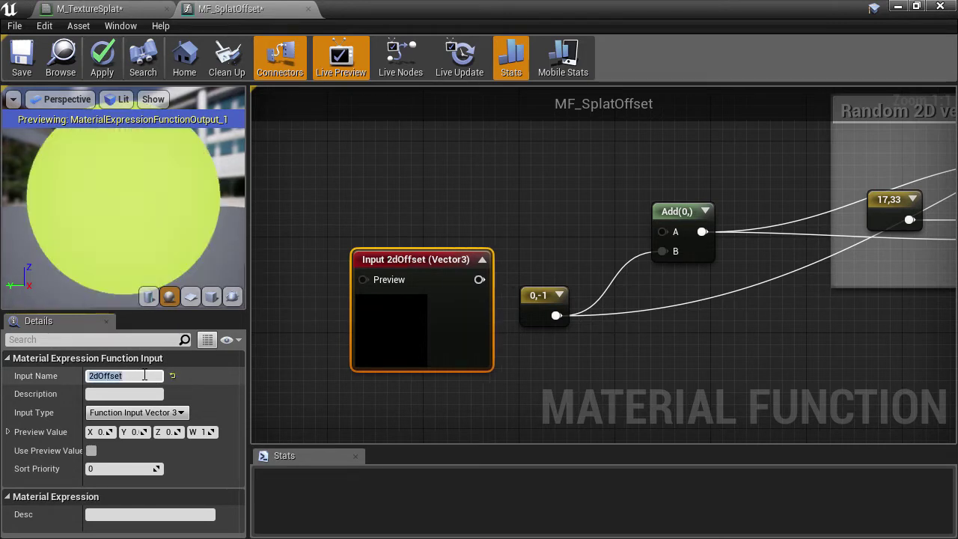
pyautogui.moveTo(398, 332); pyautogui.dragTo(368, 330)
pyautogui.click(182, 413)
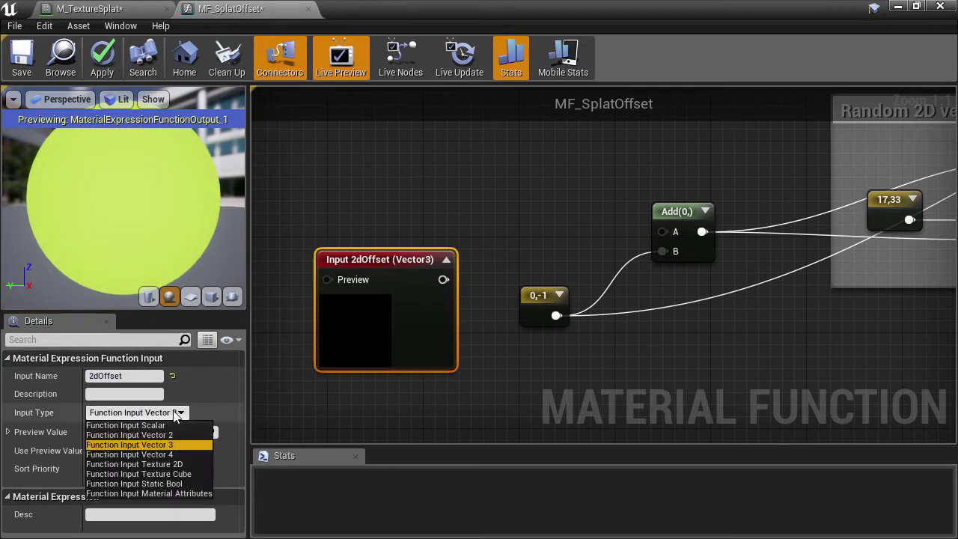
pyautogui.click(176, 435)
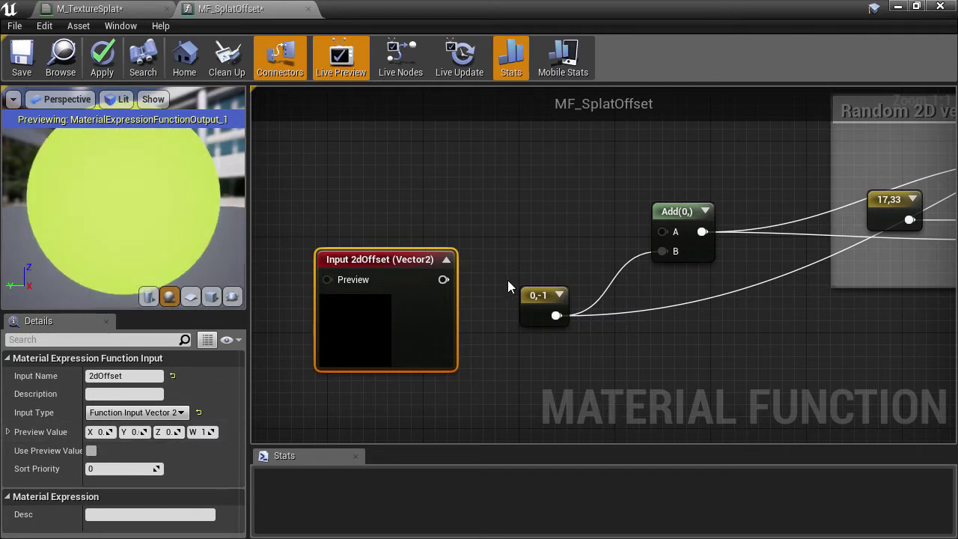
# - Replace the 0,-1 constant with 2dOffset at input B of the first Add and first Subtract nodes, moving the constant out of the way
pyautogui.moveTo(443, 279); pyautogui.dragTo(662, 252)
pyautogui.moveTo(580, 297); pyautogui.dragTo(501, 321, button='right')
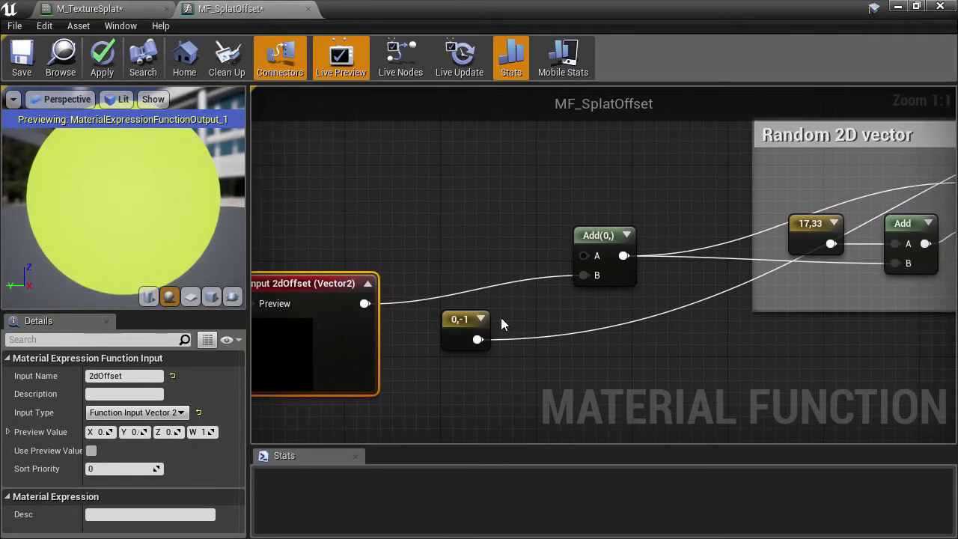
pyautogui.moveTo(479, 319); pyautogui.dragTo(503, 247)
pyautogui.moveTo(488, 199); pyautogui.dragTo(489, 165)
pyautogui.moveTo(535, 235); pyautogui.dragTo(350, 309, button='right')
pyautogui.scroll(-2, 350, 309)
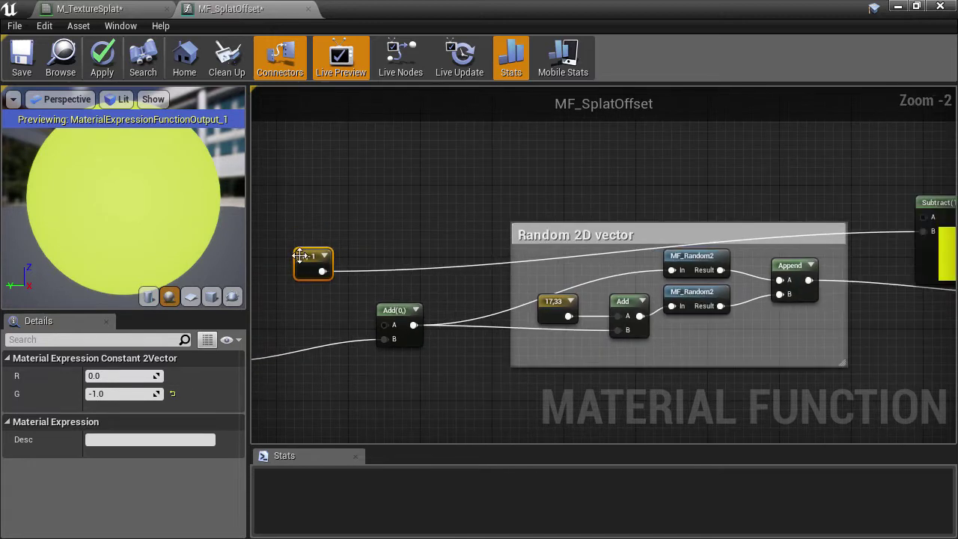
pyautogui.moveTo(296, 249); pyautogui.dragTo(304, 169)
pyautogui.moveTo(275, 339); pyautogui.dragTo(364, 302, button='right')
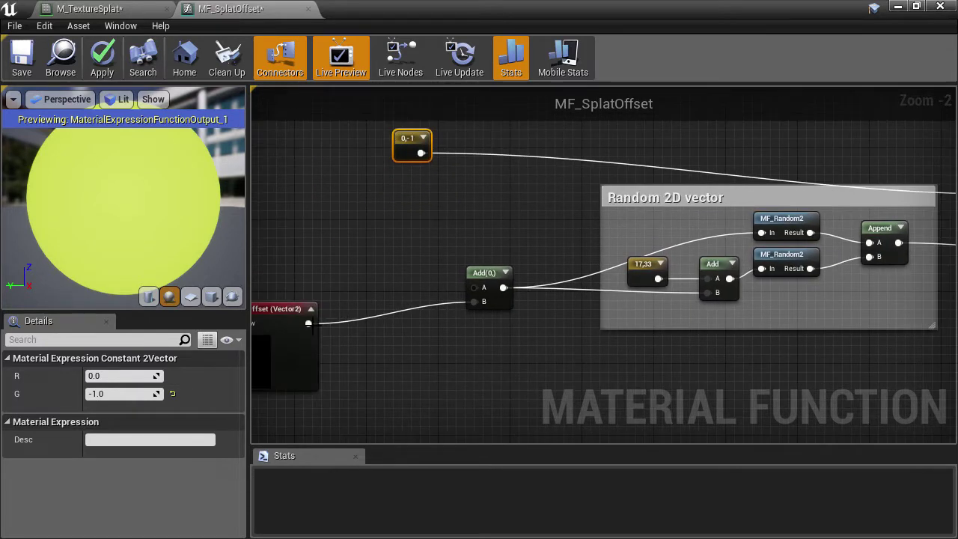
pyautogui.moveTo(308, 323); pyautogui.dragTo(859, 195)
# - Add two reroute points to the wire from 2dOffset to Subtract and route it above the Random 2D vector group
pyautogui.moveTo(372, 401); pyautogui.dragTo(535, 338, button='right')
pyautogui.scroll(2, 539, 303)
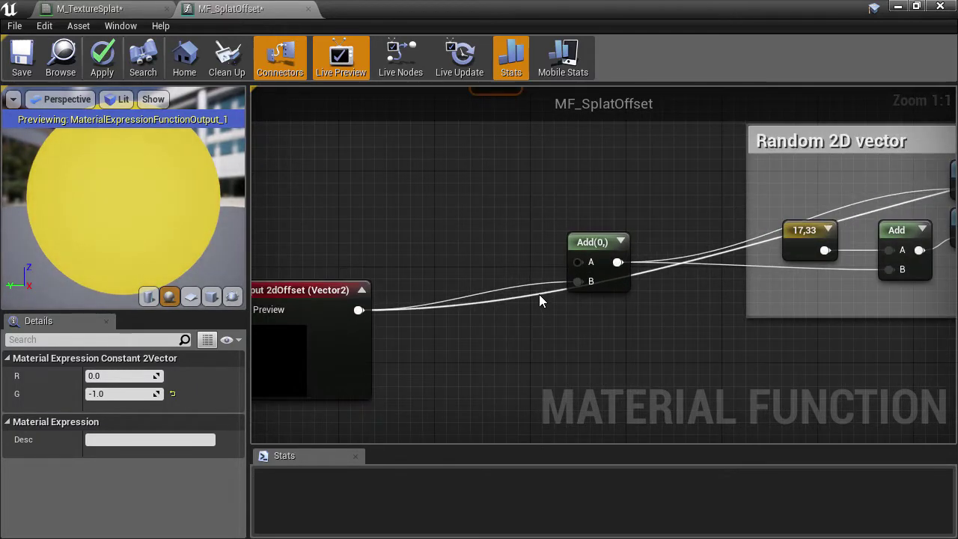
pyautogui.doubleClick(539, 294)
pyautogui.moveTo(539, 294); pyautogui.dragTo(465, 380, button='right')
pyautogui.scroll(-2, 464, 379)
pyautogui.moveTo(465, 375); pyautogui.dragTo(643, 214)
pyautogui.moveTo(666, 239); pyautogui.dragTo(501, 225, button='right')
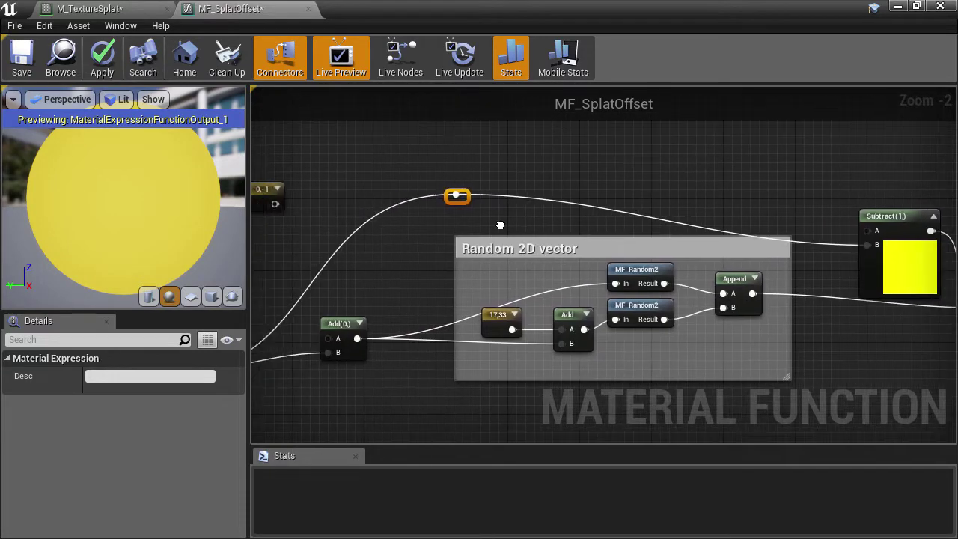
pyautogui.moveTo(463, 199)
pyautogui.mouseDown()
pyautogui.moveTo(507, 210)
pyautogui.moveTo(454, 208)
pyautogui.mouseUp()
pyautogui.doubleClick(629, 219)
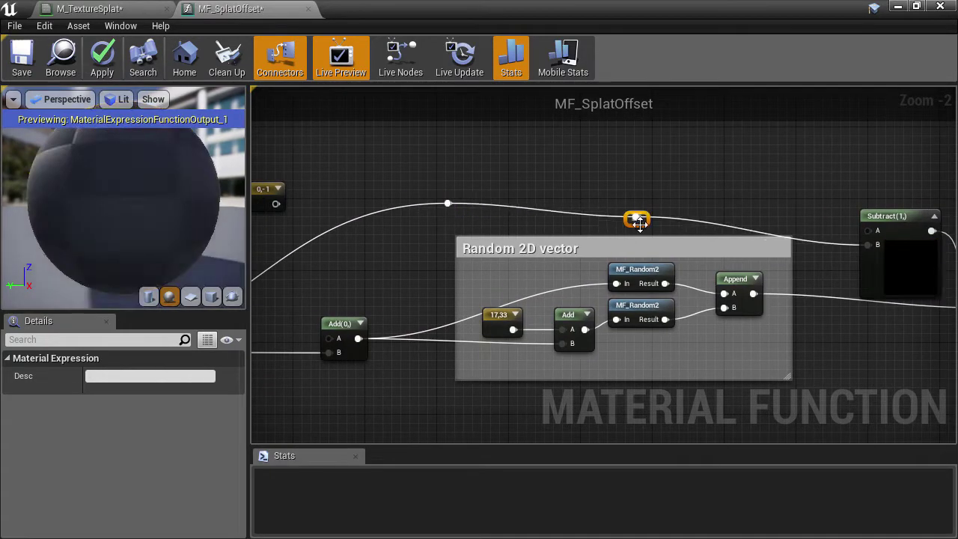
pyautogui.moveTo(633, 219); pyautogui.dragTo(775, 215)
# - Move the disconnected 0,-1 constant next to the 2dOffset input node
pyautogui.moveTo(403, 280); pyautogui.dragTo(671, 214, button='right')
pyautogui.moveTo(604, 224); pyautogui.dragTo(605, 299, button='right')
pyautogui.click(512, 203)
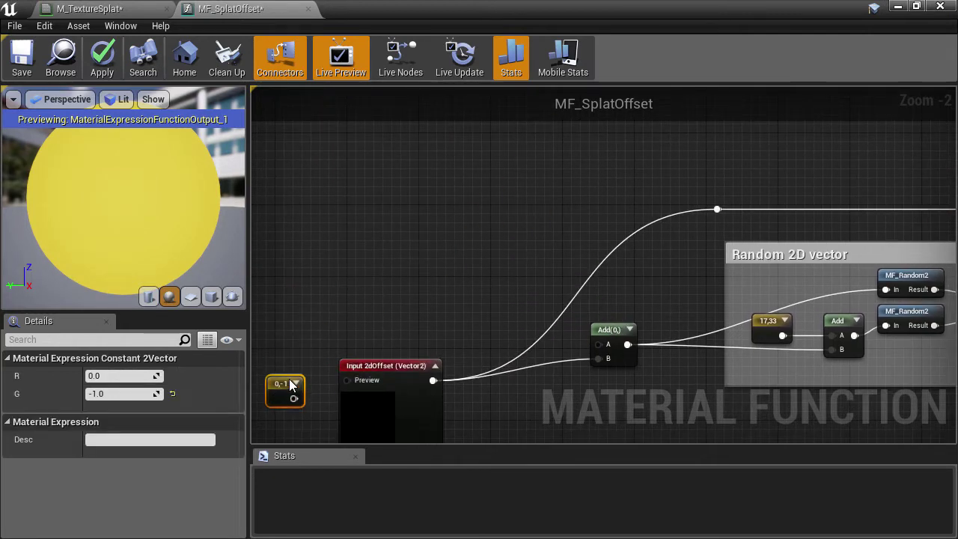
pyautogui.moveTo(395, 312); pyautogui.dragTo(396, 331, button='right')
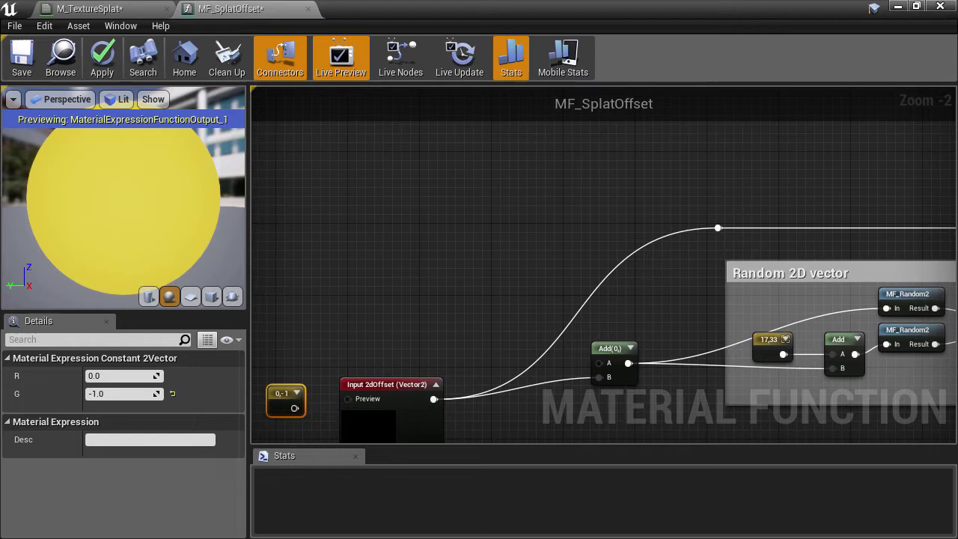
# - Add a second FunctionInput node above 2dOffset and set its type to Function Input Vector 2
pyautogui.rightClick(410, 256)
pyautogui.write('func')
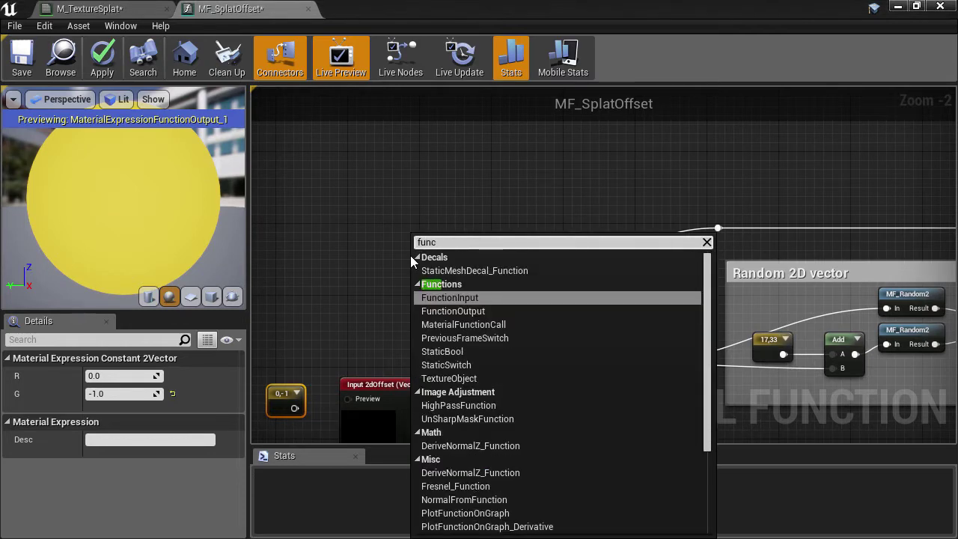
pyautogui.click(442, 297)
pyautogui.moveTo(455, 306); pyautogui.dragTo(380, 257)
pyautogui.click(149, 412)
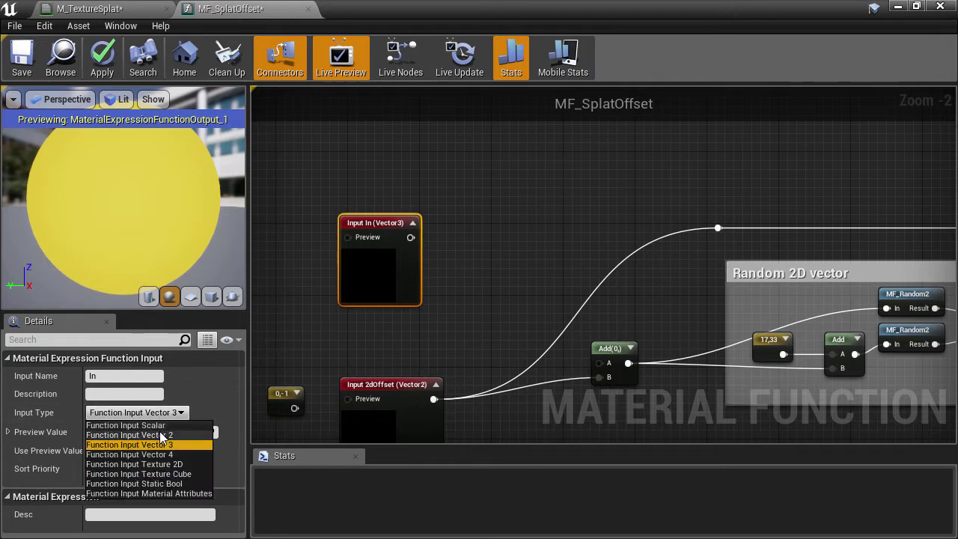
pyautogui.click(163, 435)
# - Name the second function input "Integer Tile Uvs" and close the Stats panel
pyautogui.scroll(1, 364, 315)
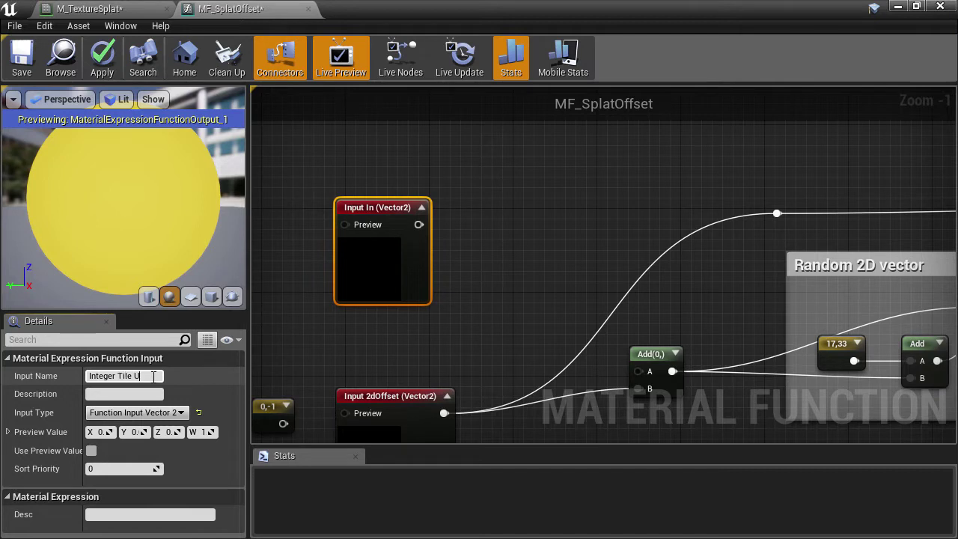
pyautogui.write('vs')
pyautogui.press('Return')
pyautogui.click(356, 458)
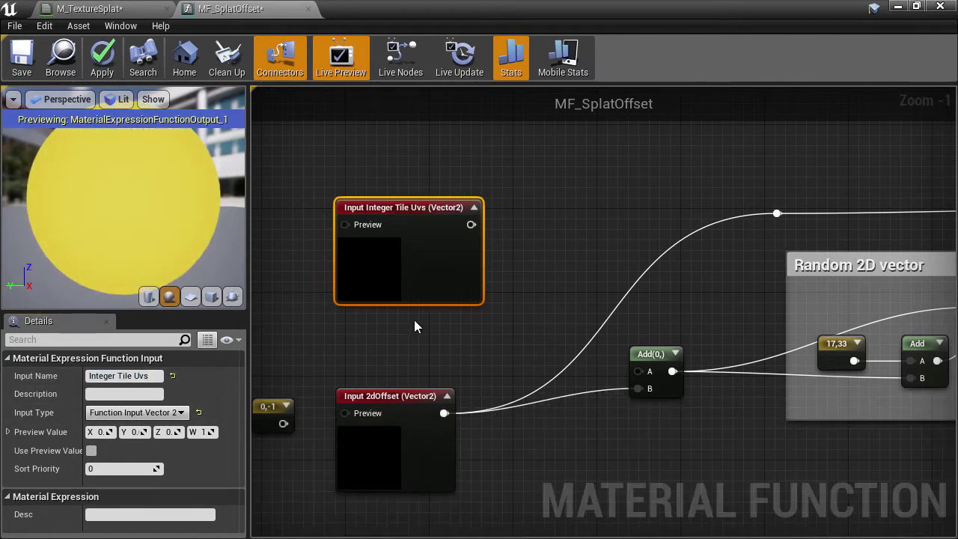
# - Connect Integer Tile Uvs to input A of the first Add node and move the input node closer to 2dOffset
pyautogui.moveTo(414, 322); pyautogui.dragTo(354, 260, button='right')
pyautogui.moveTo(398, 179); pyautogui.dragTo(564, 325)
pyautogui.moveTo(344, 235); pyautogui.dragTo(344, 274)
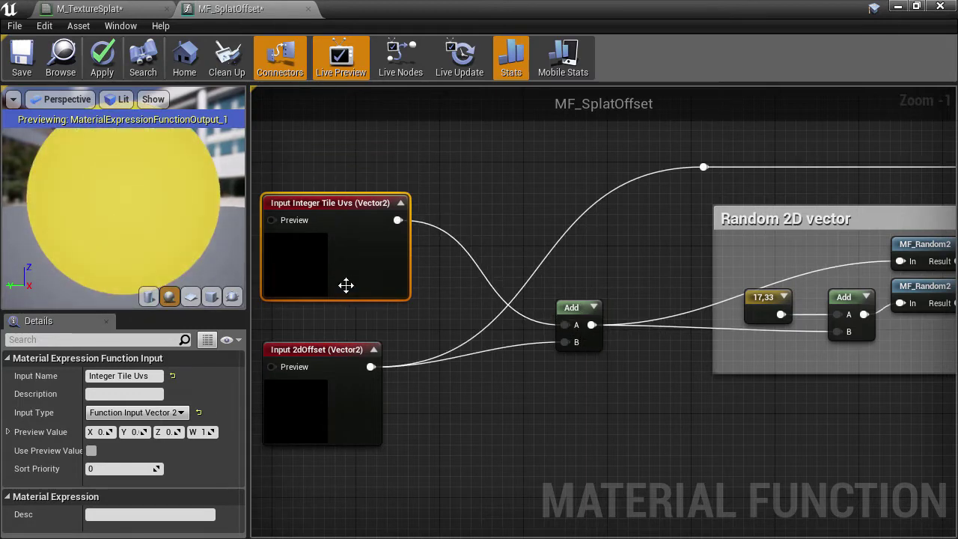
# - Add a third FunctionInput node above the Random 2D vector group, ahead of the first Subtract node
pyautogui.scroll(-2, 509, 221)
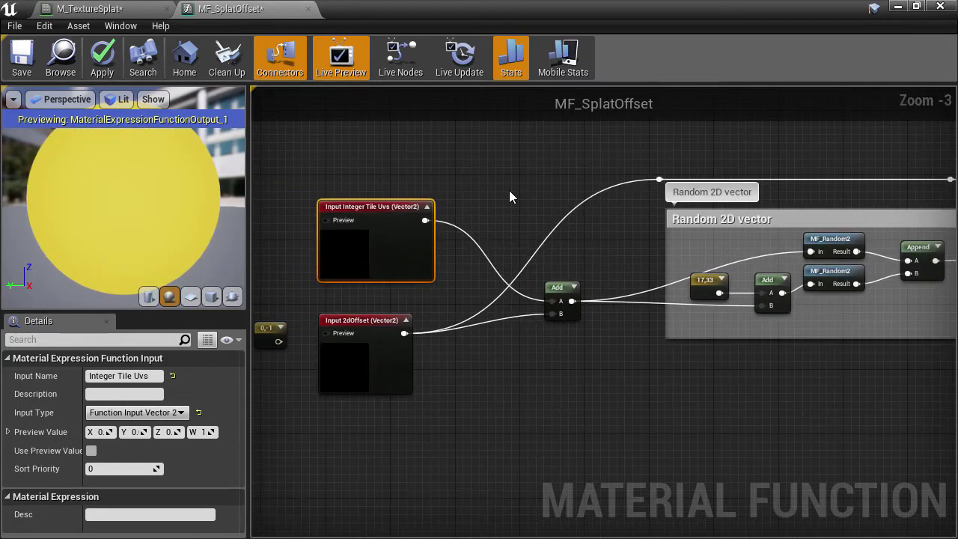
pyautogui.moveTo(509, 197); pyautogui.dragTo(303, 253, button='right')
pyautogui.moveTo(786, 291); pyautogui.dragTo(571, 221, button='right')
pyautogui.rightClick(506, 225)
pyautogui.write('func')
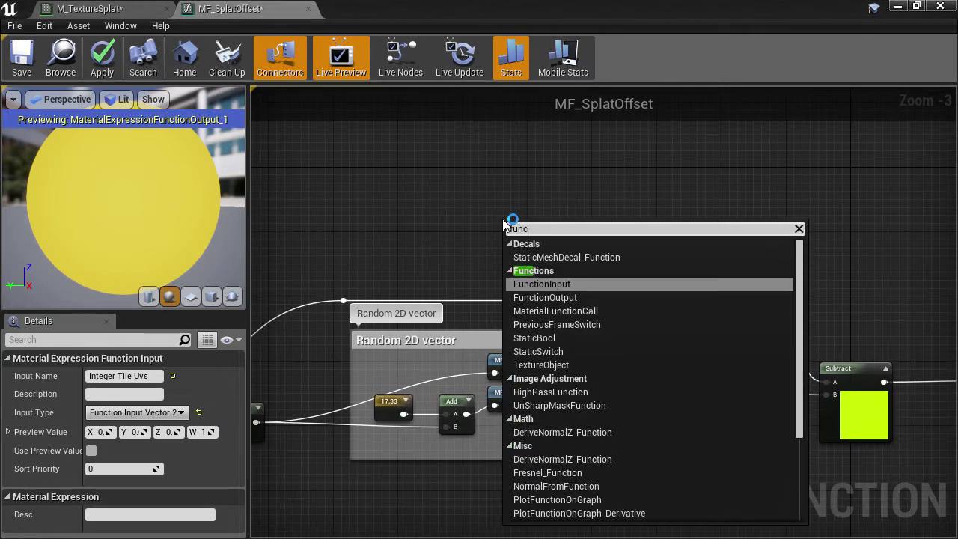
pyautogui.click(551, 283)
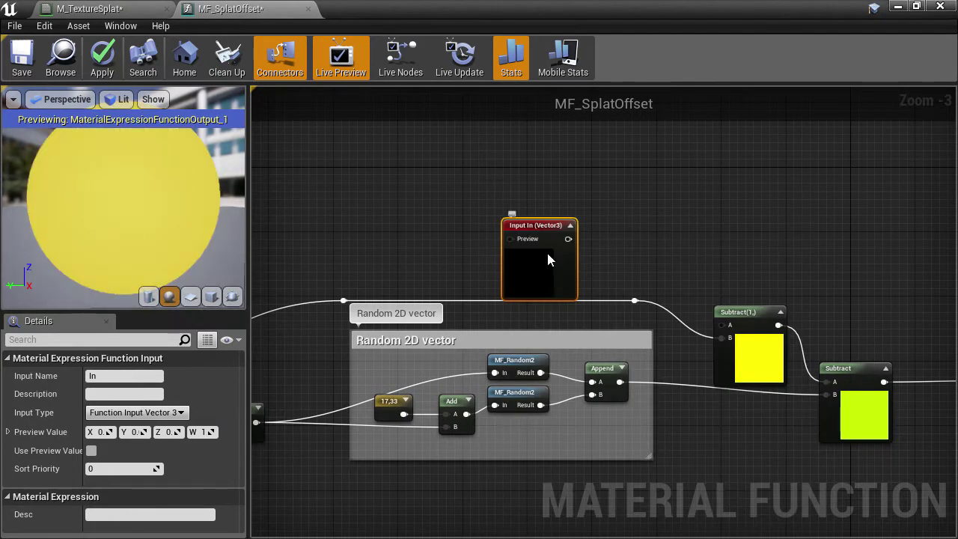
# - Set the third function input to Function Input Vector 2, name it "RepeatingUvs", and connect it to input A of the first Subtract node
pyautogui.click(136, 413)
pyautogui.click(119, 435)
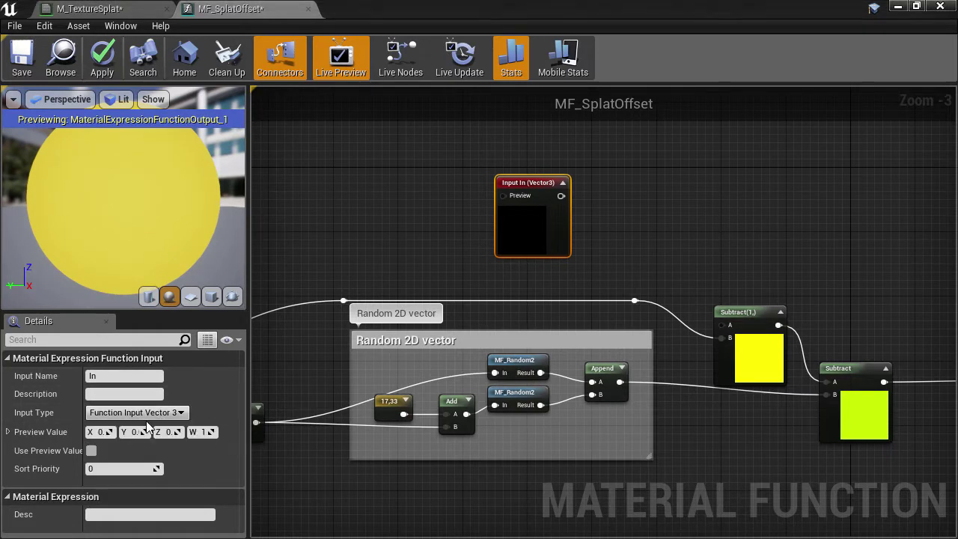
pyautogui.click(125, 379)
pyautogui.write('Rep')
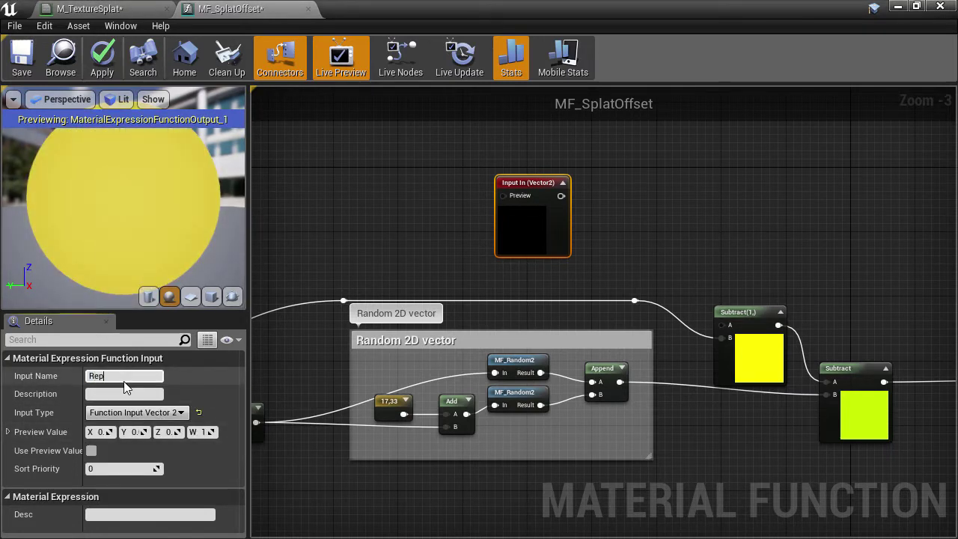
pyautogui.write('eatingUvs')
pyautogui.press('Return')
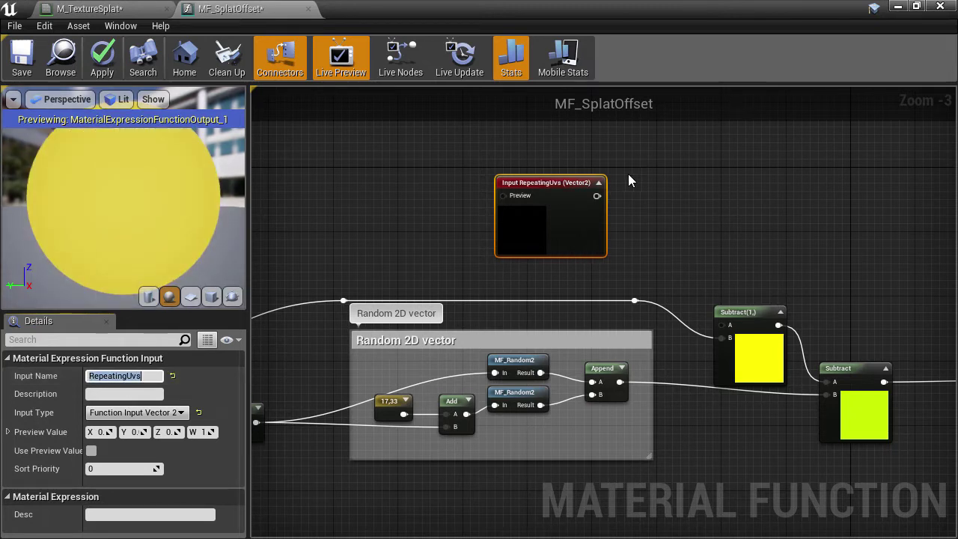
pyautogui.moveTo(597, 195); pyautogui.dragTo(722, 325)
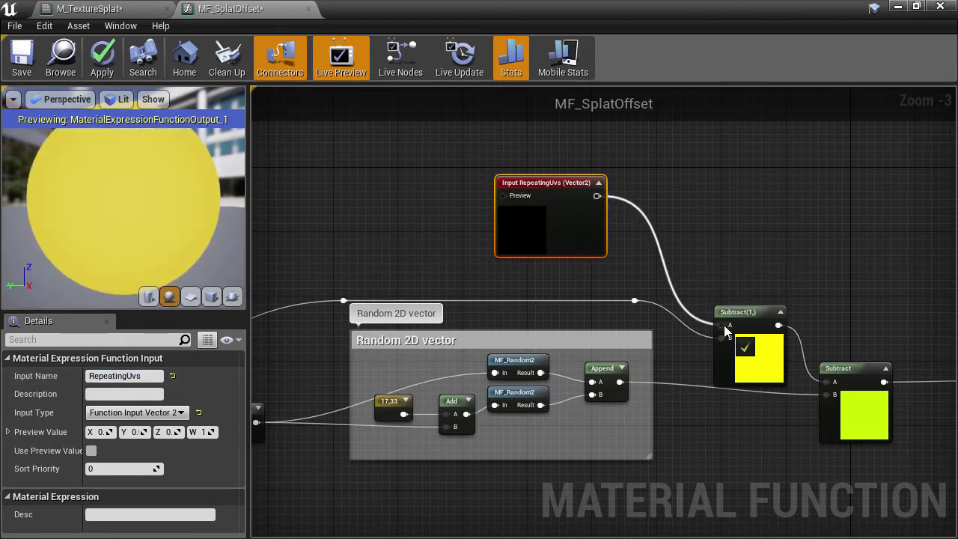
# - Set the G value of the constant beside the 2dOffset input to 0, making the vector 0,0
pyautogui.moveTo(766, 267); pyautogui.dragTo(925, 200, button='right')
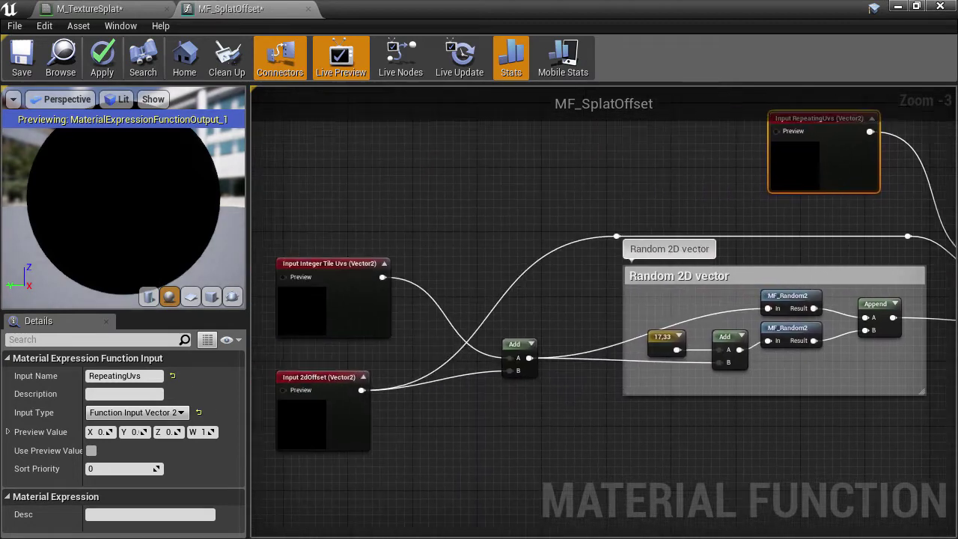
pyautogui.moveTo(385, 167); pyautogui.dragTo(609, 103, button='right')
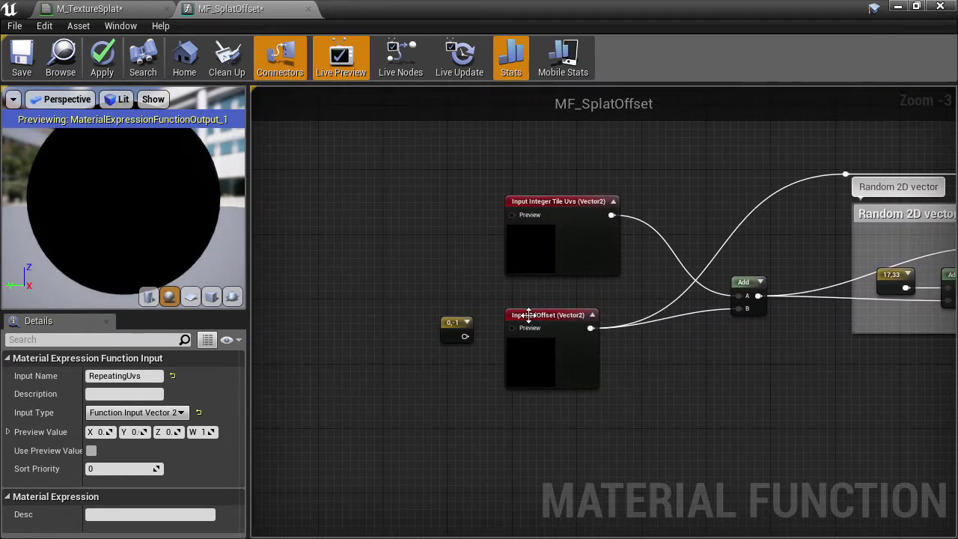
pyautogui.scroll(2, 529, 328)
pyautogui.click(548, 361)
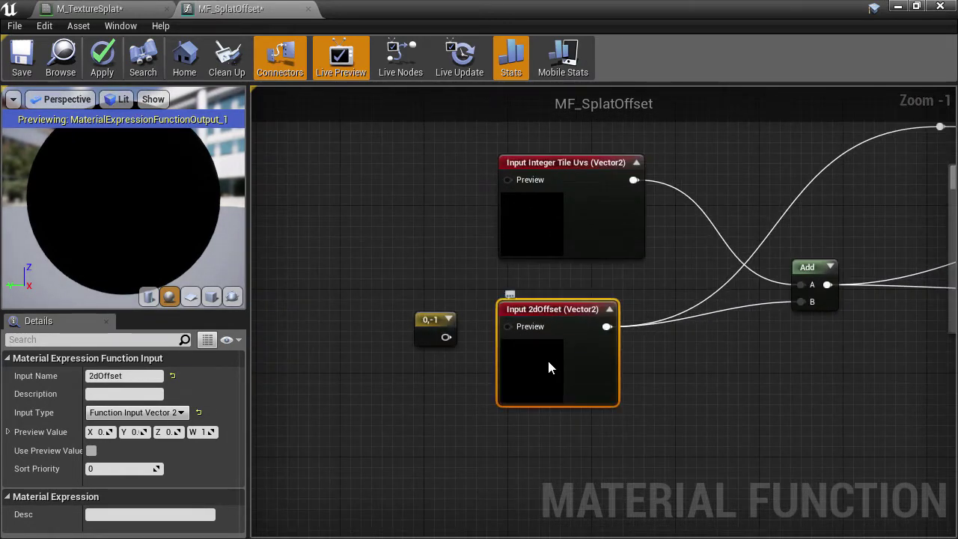
pyautogui.click(430, 329)
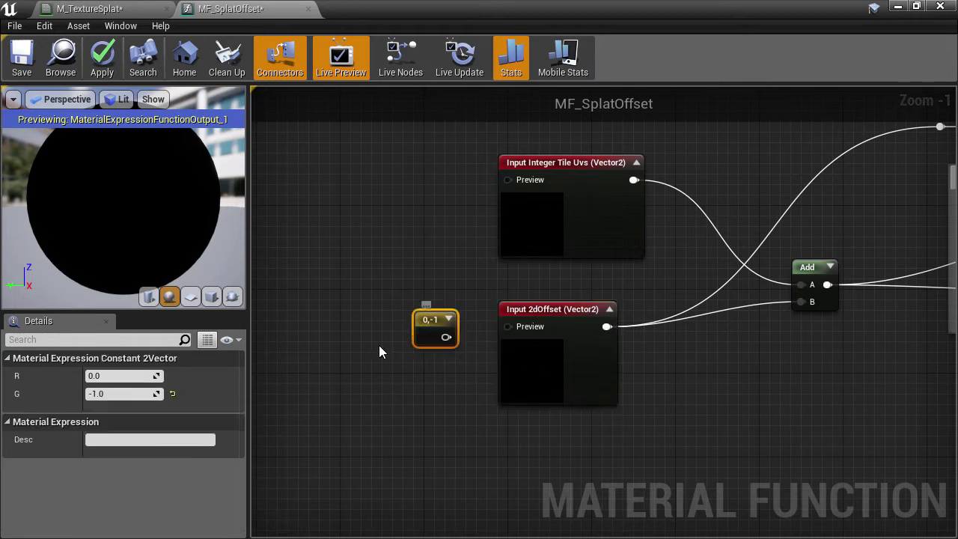
pyautogui.click(121, 394)
pyautogui.write('0')
pyautogui.press('Return')
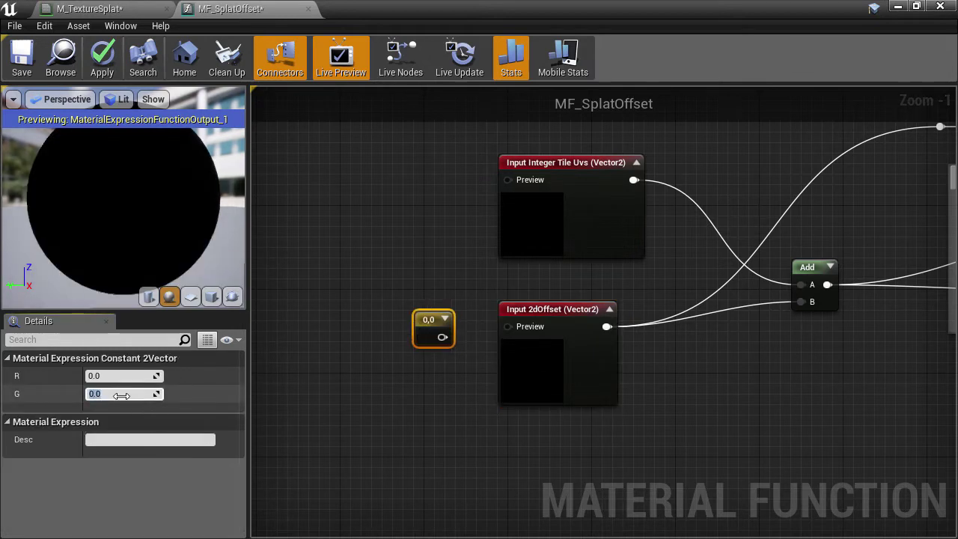
# - Connect the 0,0 constant to 2dOffset's Preview, enable its Use Preview Value option, and apply the function changes
pyautogui.moveTo(441, 339); pyautogui.dragTo(508, 326)
pyautogui.click(532, 367)
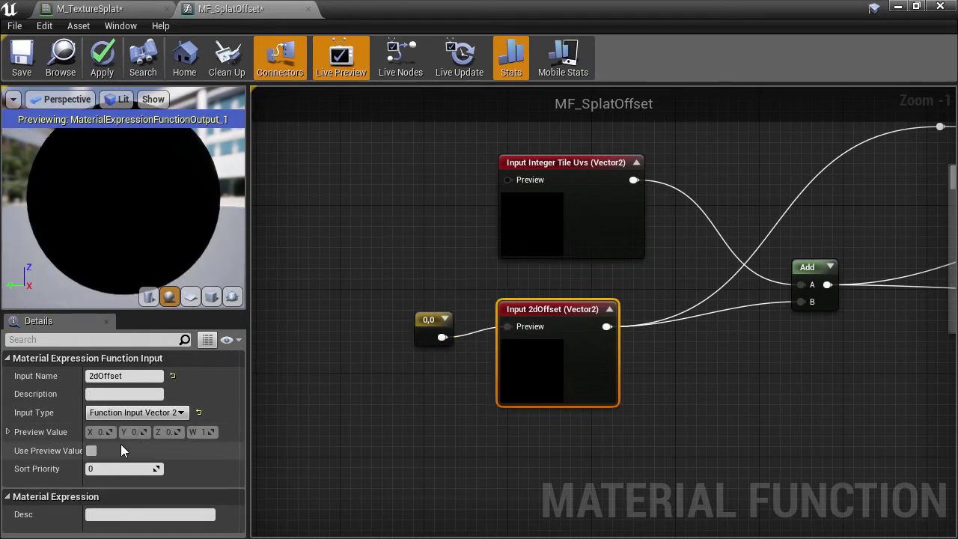
pyautogui.click(91, 450)
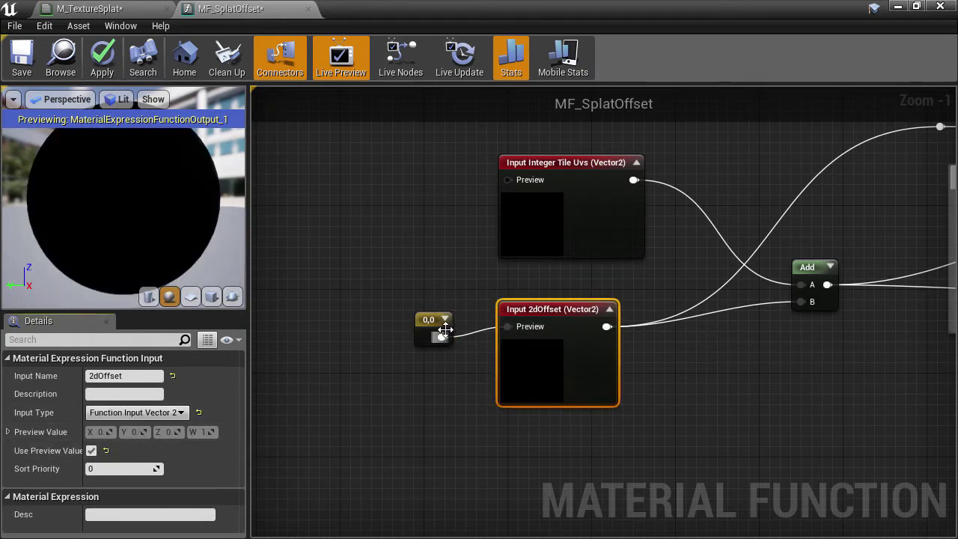
pyautogui.click(102, 58)
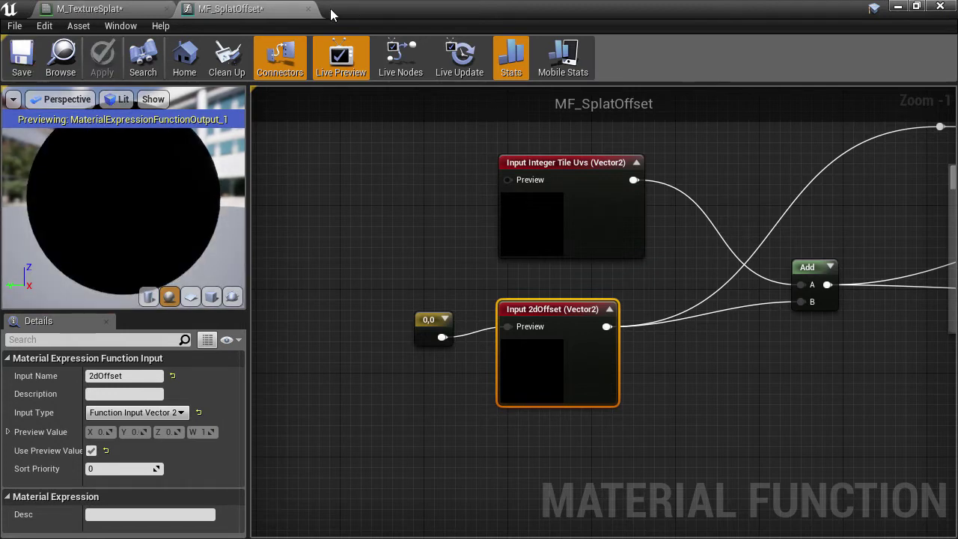
# - Switch to M_TextureSplat and place an MF_SplatOffset function node below the lower Random 2D vector group
pyautogui.click(94, 9)
pyautogui.moveTo(373, 12); pyautogui.dragTo(681, 18)
pyautogui.moveTo(298, 458); pyautogui.dragTo(767, 361)
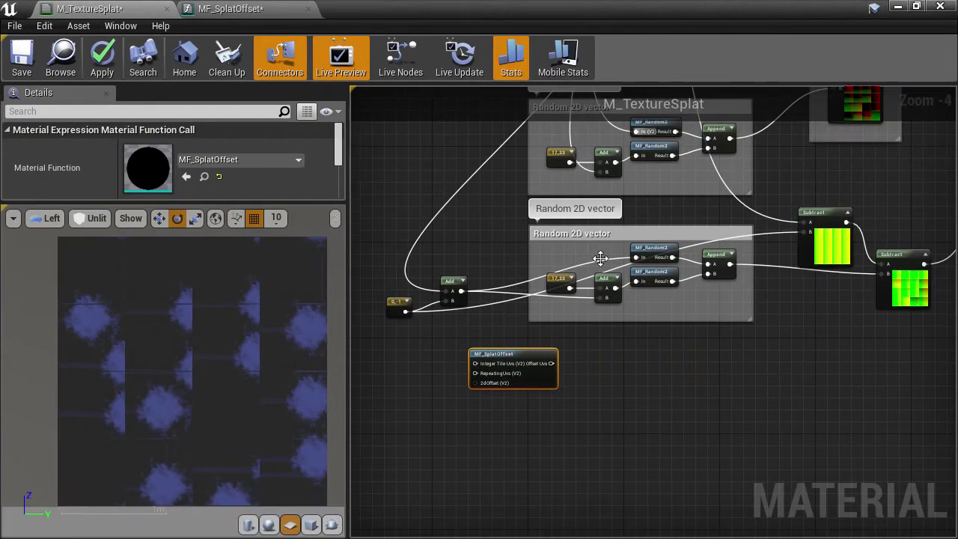
pyautogui.scroll(2, 547, 345)
pyautogui.moveTo(499, 364); pyautogui.dragTo(615, 359)
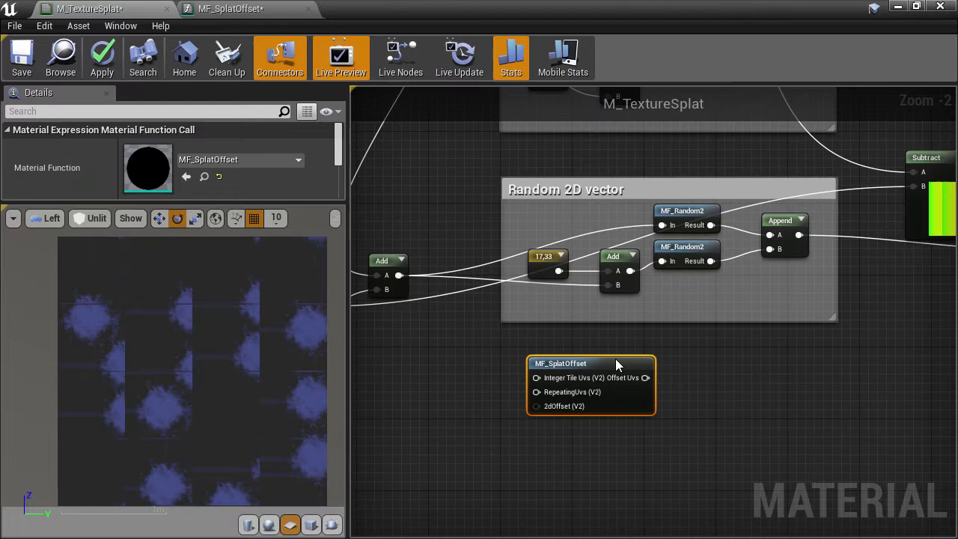
# - Connect the Floor output to Integer Tile Uvs and the repeating-tile Subtract output to RepeatingUvs on MF_SplatOffset
pyautogui.scroll(1, 485, 348)
pyautogui.moveTo(460, 187); pyautogui.dragTo(565, 534, button='right')
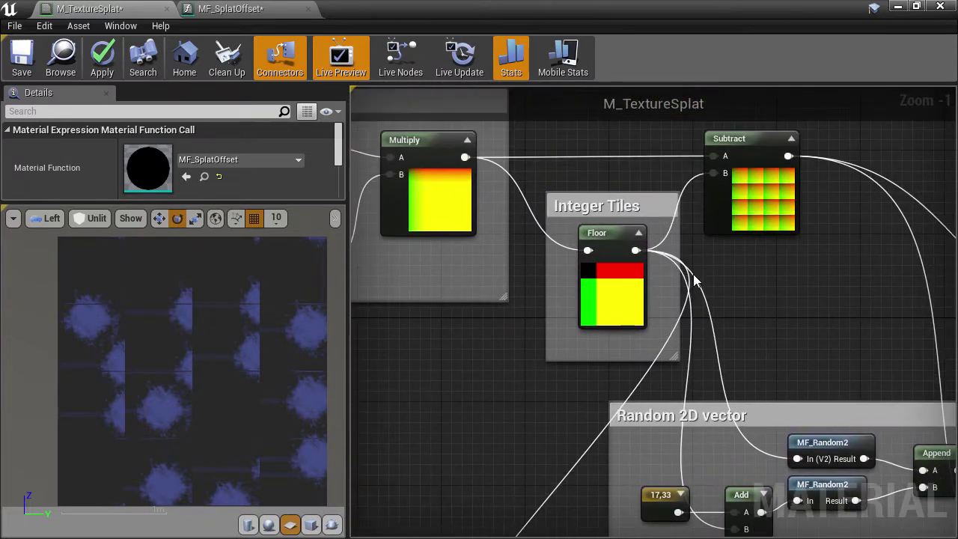
pyautogui.moveTo(637, 252); pyautogui.dragTo(647, 347)
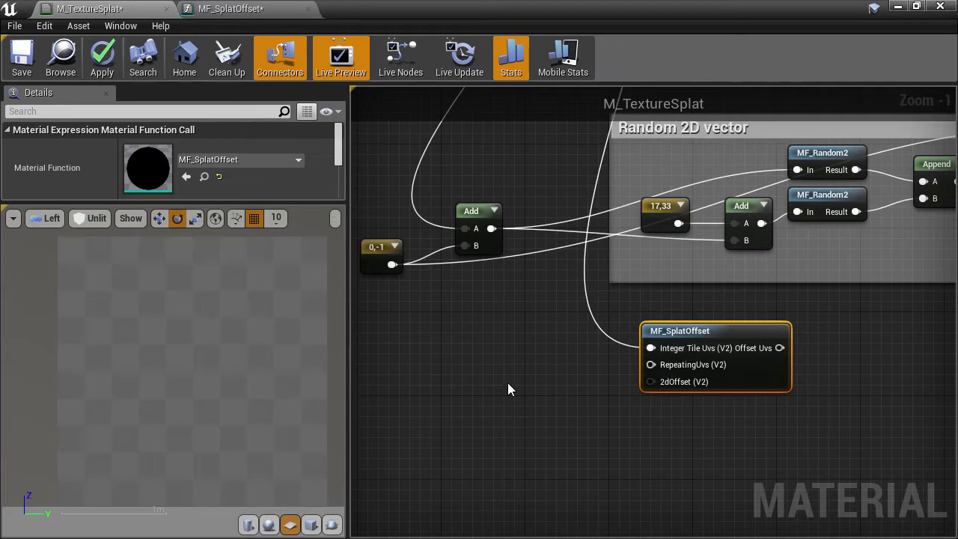
pyautogui.moveTo(536, 305); pyautogui.dragTo(554, 311, button='right')
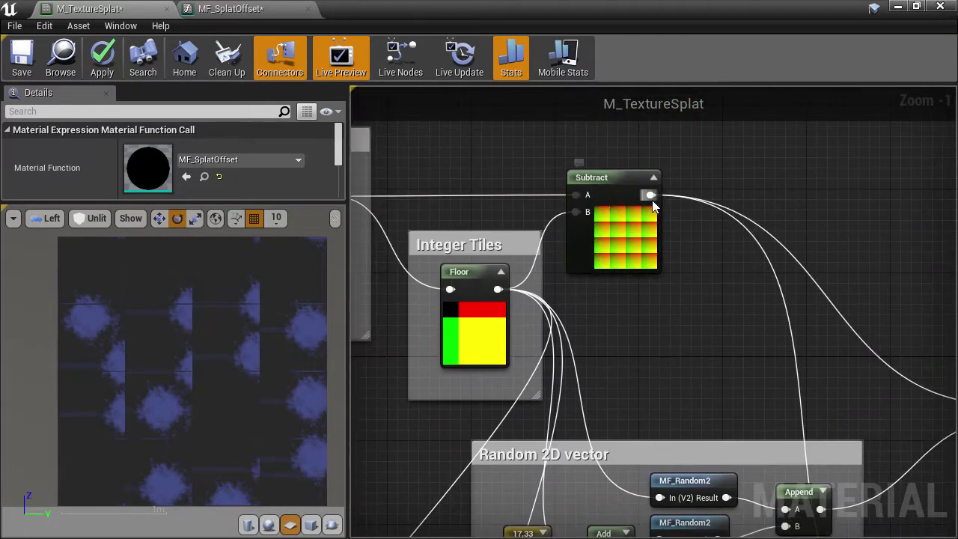
pyautogui.moveTo(652, 198); pyautogui.dragTo(514, 345)
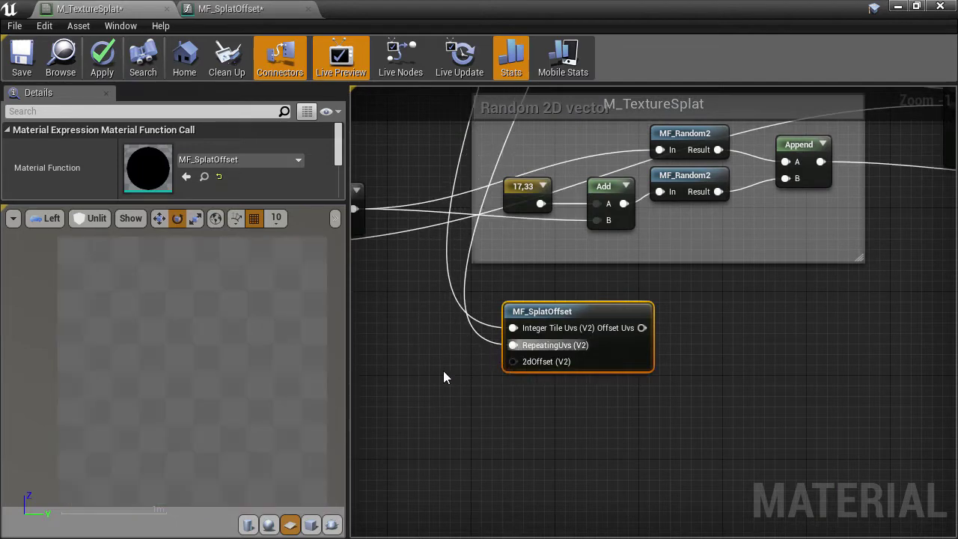
# - Move the MF_SplatOffset node away from the old offset nodes, to the left of the Integer Tiles group
pyautogui.moveTo(443, 372); pyautogui.dragTo(415, 460, button='right')
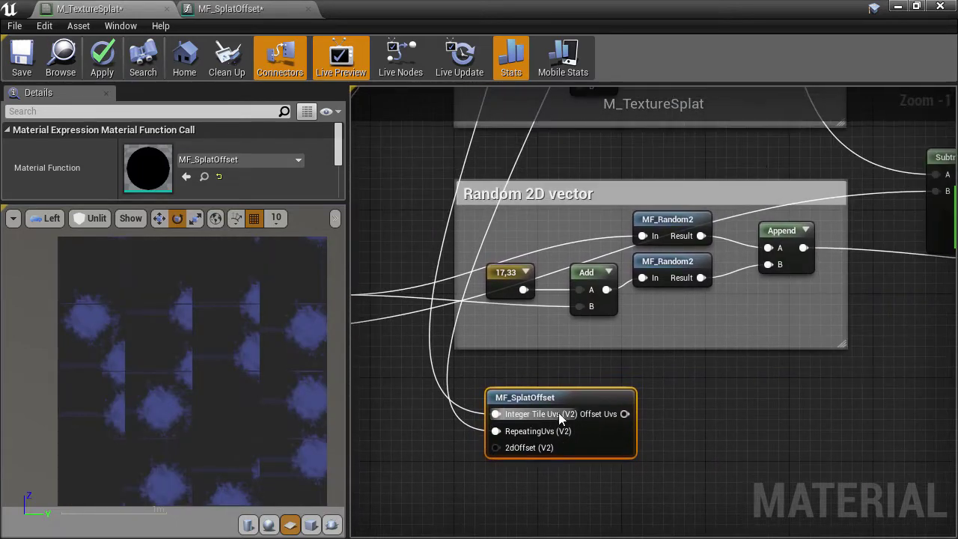
pyautogui.scroll(-3, 756, 334)
pyautogui.moveTo(637, 373); pyautogui.dragTo(463, 136)
# - Delete the upper Random 2D vector group along with the Offset by rand Subtract node and its comment box
pyautogui.moveTo(529, 125); pyautogui.dragTo(597, 261, button='right')
pyautogui.click(558, 301)
pyautogui.scroll(2, 558, 301)
pyautogui.click(512, 363)
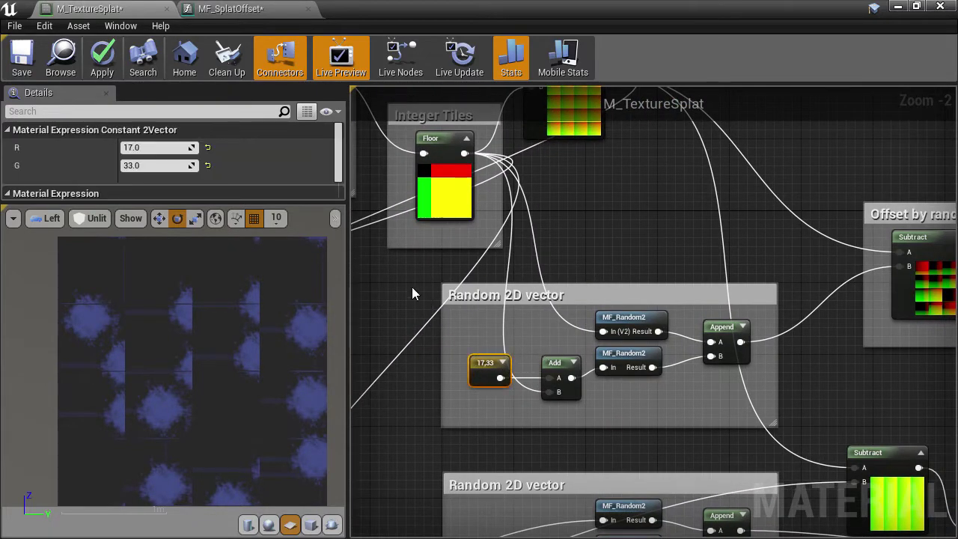
pyautogui.moveTo(412, 288); pyautogui.dragTo(778, 403)
pyautogui.scroll(-1, 812, 398)
pyautogui.moveTo(816, 395); pyautogui.dragTo(627, 355, button='right')
pyautogui.keyDown('ctrl'); pyautogui.click(717, 259); pyautogui.keyUp('ctrl')
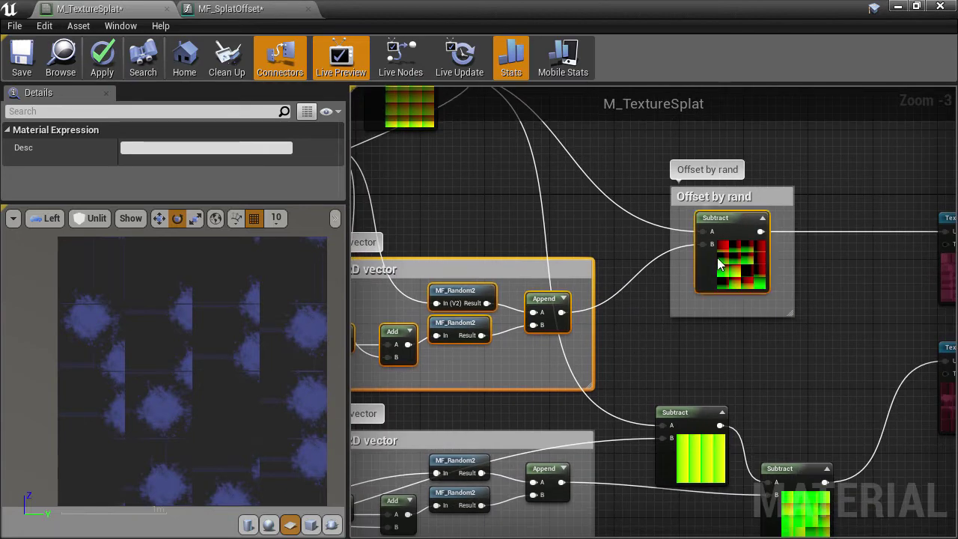
pyautogui.press('Delete')
pyautogui.click(716, 195)
pyautogui.press('Delete')
# - Move the MF_SplatOffset node into the cleared space between the tile nodes and the texture samples
pyautogui.moveTo(502, 280); pyautogui.dragTo(864, 271, button='right')
pyautogui.moveTo(518, 264); pyautogui.dragTo(951, 258)
pyautogui.moveTo(868, 309); pyautogui.dragTo(488, 433, button='right')
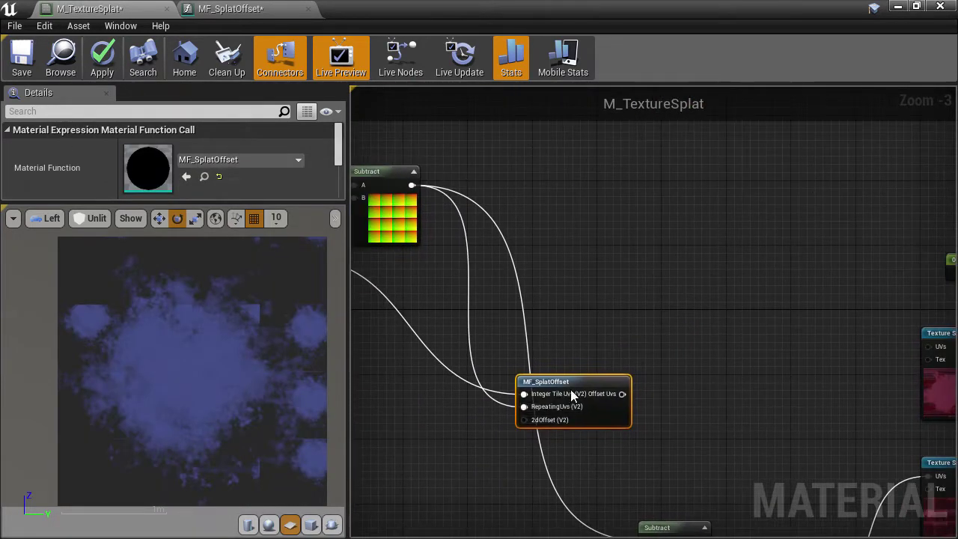
pyautogui.moveTo(571, 387); pyautogui.dragTo(633, 346)
# - Connect the Offset Uvs output of MF_SplatOffset to the UVs input of the upper Texture Sample
pyautogui.moveTo(716, 342); pyautogui.dragTo(526, 281, button='right')
pyautogui.scroll(1, 621, 282)
pyautogui.scroll(1, 621, 282)
pyautogui.moveTo(478, 283); pyautogui.dragTo(789, 275)
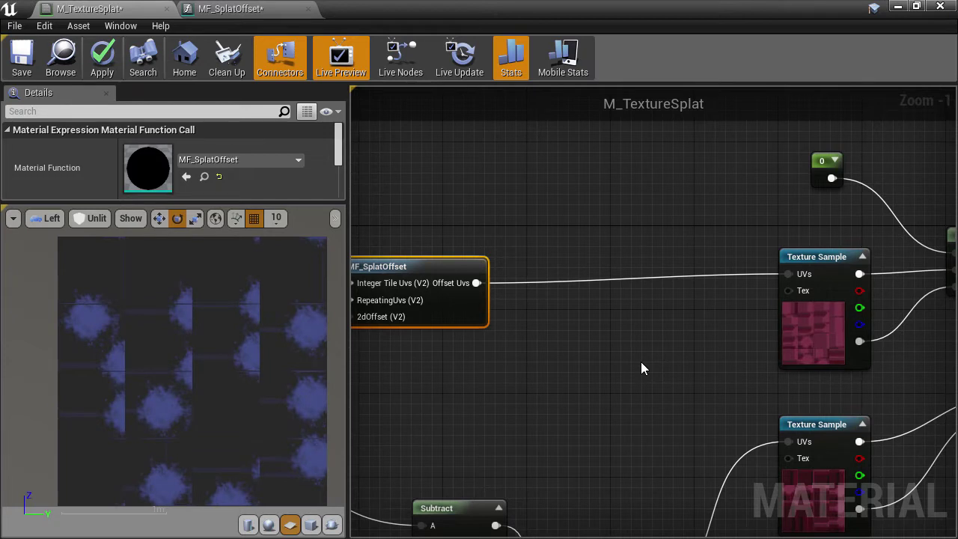
# - Move MF_SplatOffset closer to the Integer Tiles group, duplicate it, and place the copy directly beneath
pyautogui.moveTo(641, 367); pyautogui.dragTo(950, 302, button='right')
pyautogui.moveTo(726, 194); pyautogui.dragTo(785, 177, button='right')
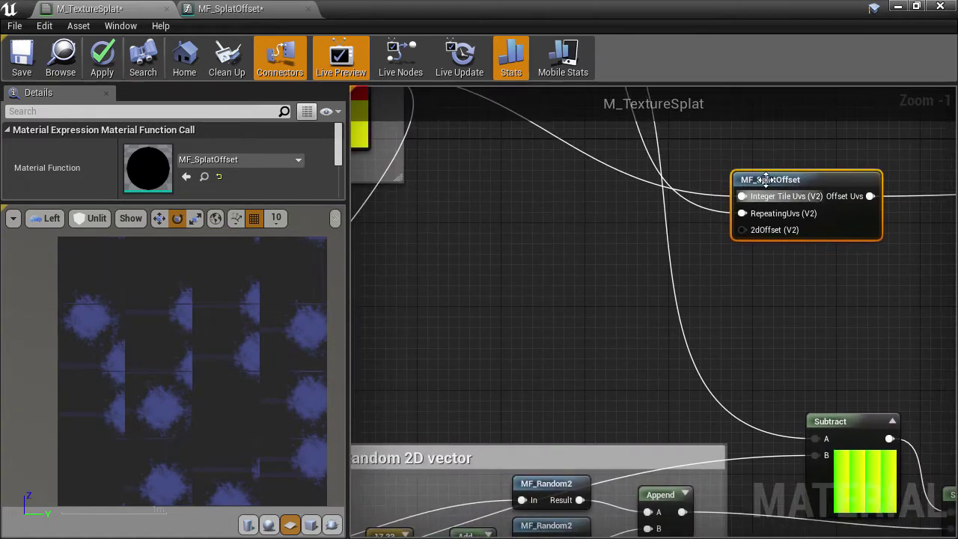
pyautogui.moveTo(785, 177); pyautogui.dragTo(524, 219)
pyautogui.hotkey('ctrl', 'w')
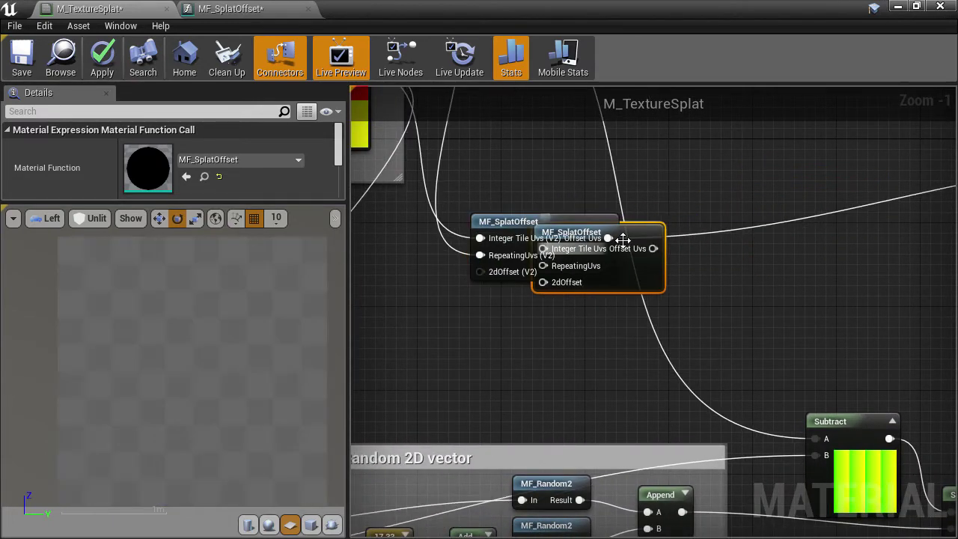
pyautogui.moveTo(646, 232); pyautogui.dragTo(588, 318)
# - Connect the Floor output to the second MF_SplatOffset's Integer Tile Uvs and the tile Subtract output to its RepeatingUvs
pyautogui.moveTo(539, 300); pyautogui.dragTo(685, 391, button='right')
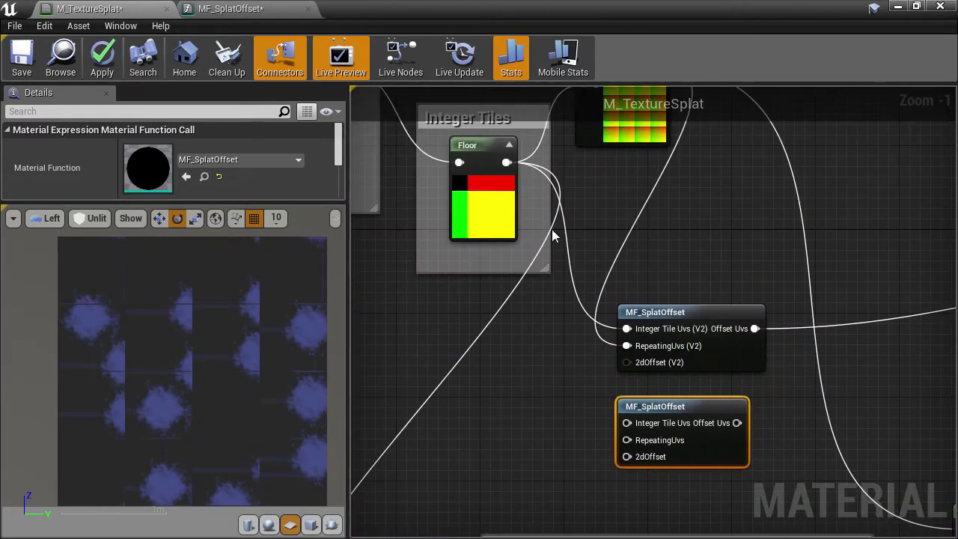
pyautogui.moveTo(506, 162); pyautogui.dragTo(627, 423)
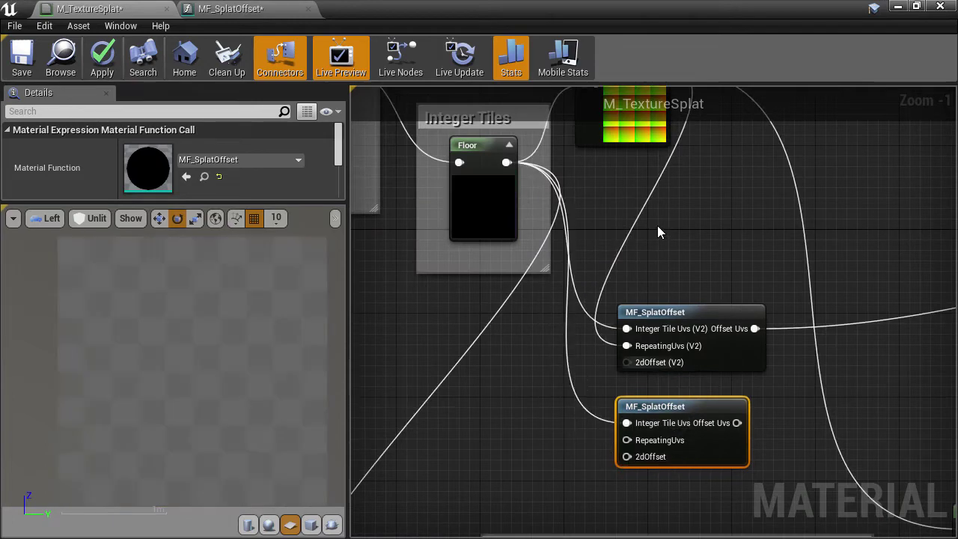
pyautogui.moveTo(657, 225); pyautogui.dragTo(627, 309, button='right')
pyautogui.moveTo(637, 151); pyautogui.dragTo(597, 363)
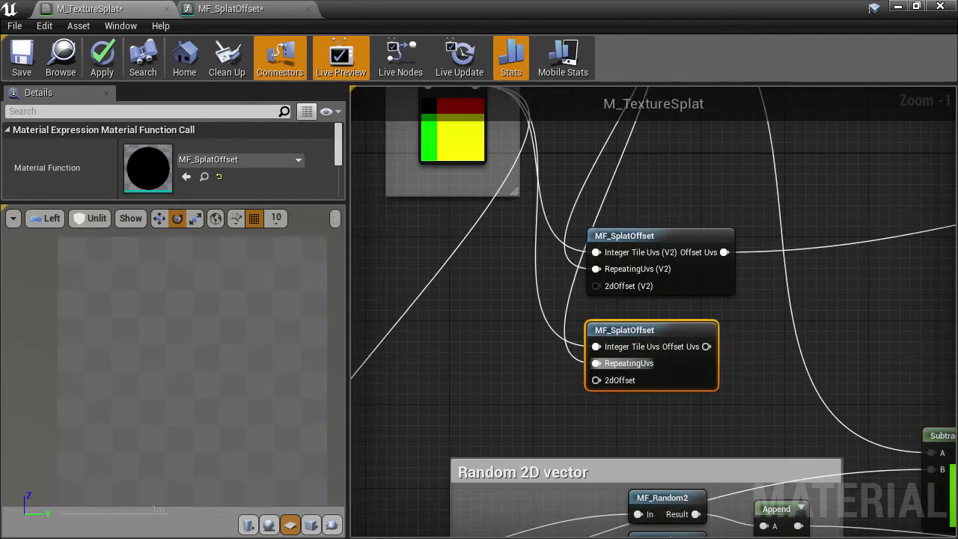
# - Duplicate the 0,-1 constant, place it beside the second MF_SplatOffset, and connect it to the 2dOffset input
pyautogui.moveTo(597, 364); pyautogui.dragTo(756, 183, button='right')
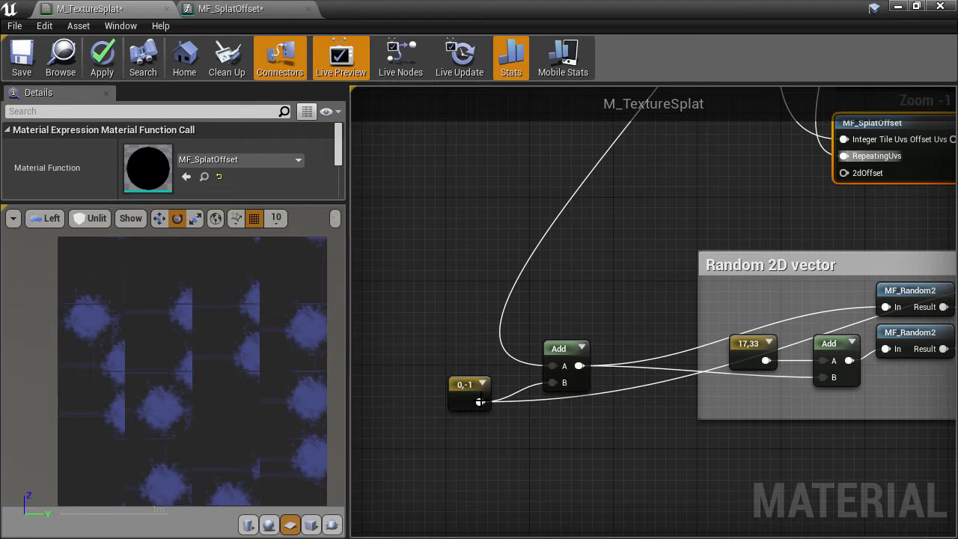
pyautogui.click(467, 389)
pyautogui.hotkey('ctrl', 'w')
pyautogui.moveTo(479, 398); pyautogui.dragTo(730, 177)
pyautogui.moveTo(782, 193); pyautogui.dragTo(538, 361, button='right')
pyautogui.moveTo(509, 362); pyautogui.dragTo(608, 343)
pyautogui.moveTo(491, 343); pyautogui.dragTo(492, 332)
# - Connect the second MF_SplatOffset's Offset Uvs output to the lower Texture Sample's UVs, replacing the old Subtract connection
pyautogui.moveTo(759, 372); pyautogui.dragTo(490, 373, button='right')
pyautogui.scroll(-1, 491, 366)
pyautogui.scroll(-1, 491, 368)
pyautogui.moveTo(446, 325); pyautogui.dragTo(447, 326)
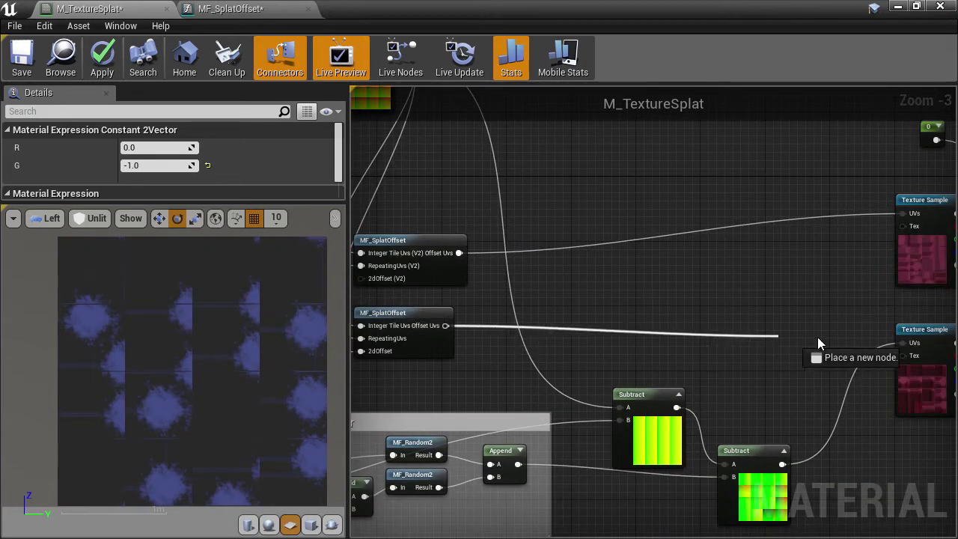
pyautogui.moveTo(819, 343); pyautogui.dragTo(903, 344)
pyautogui.scroll(1, 702, 313)
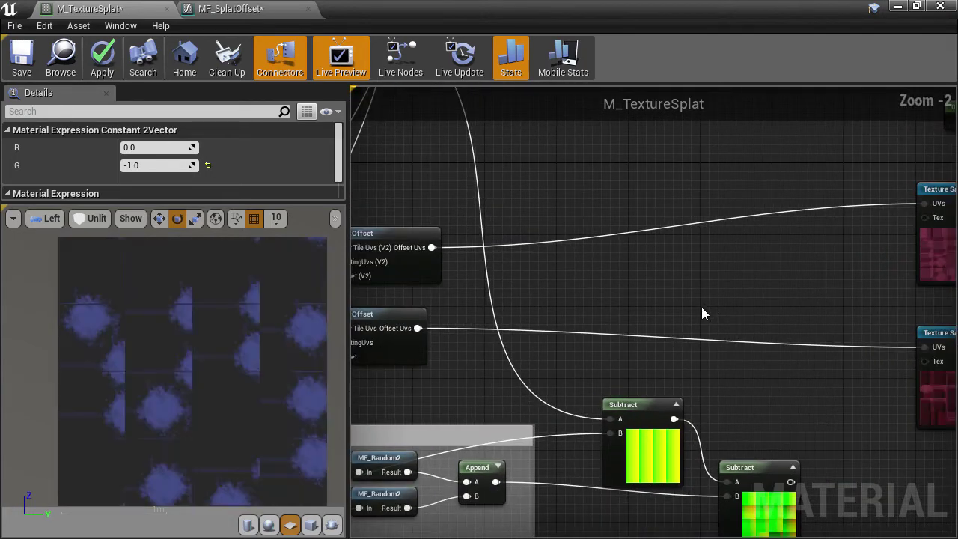
# - Delete the remaining old offset network: the 0,-1 constant, Add node, Random 2D vector group and both Subtract nodes
pyautogui.moveTo(723, 303); pyautogui.dragTo(950, 161, button='right')
pyautogui.scroll(-3, 621, 237)
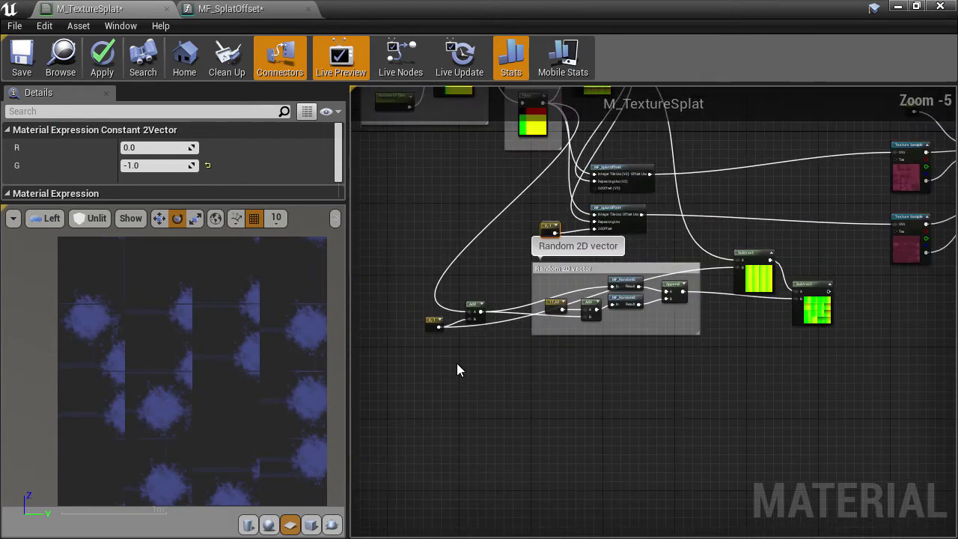
pyautogui.moveTo(381, 381); pyautogui.dragTo(818, 274)
pyautogui.press('Delete')
pyautogui.scroll(4, 613, 242)
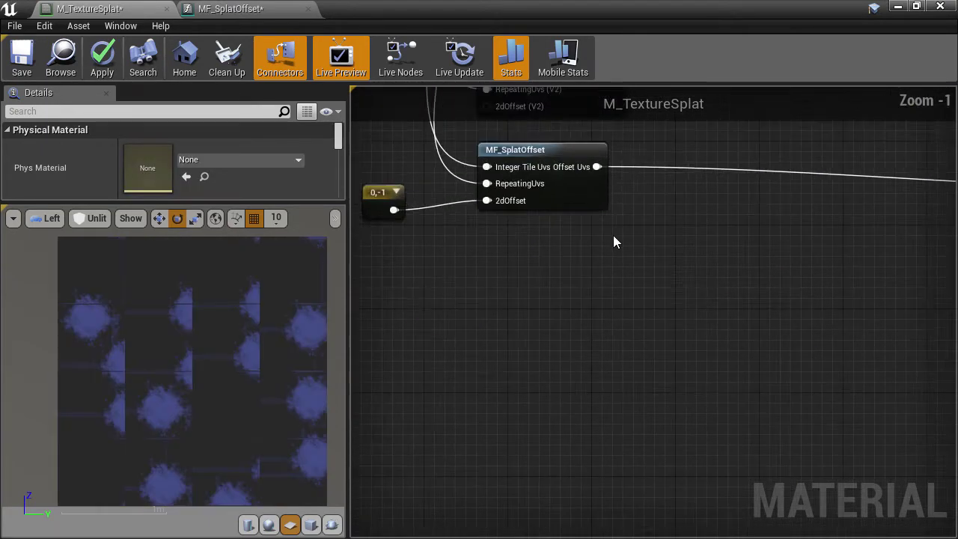
# - Duplicate the two MF_SplatOffset nodes and place the copies below the originals
pyautogui.moveTo(613, 241); pyautogui.dragTo(699, 367, button='right')
pyautogui.moveTo(719, 196); pyautogui.dragTo(595, 421)
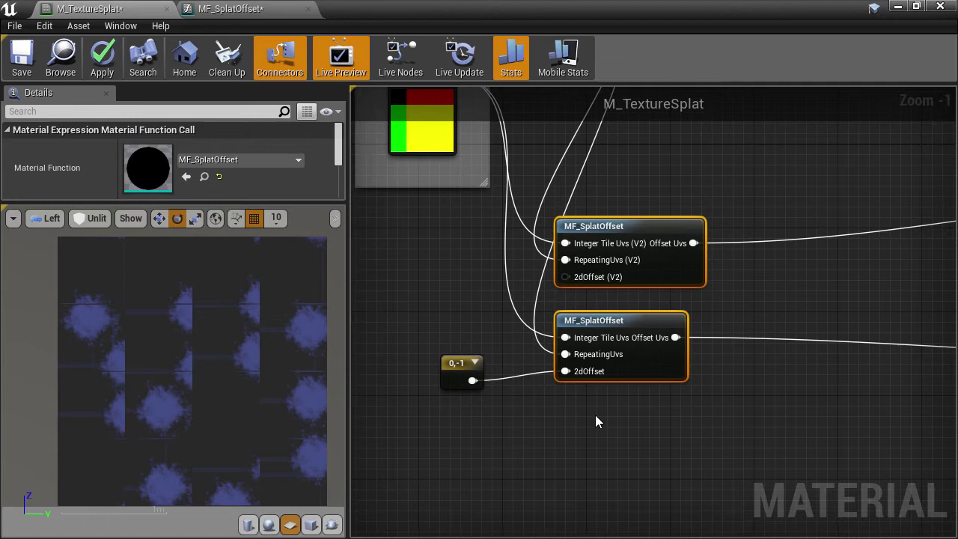
pyautogui.hotkey('ctrl', 'w')
pyautogui.moveTo(712, 366); pyautogui.dragTo(654, 417)
pyautogui.moveTo(500, 422); pyautogui.dragTo(503, 472, button='right')
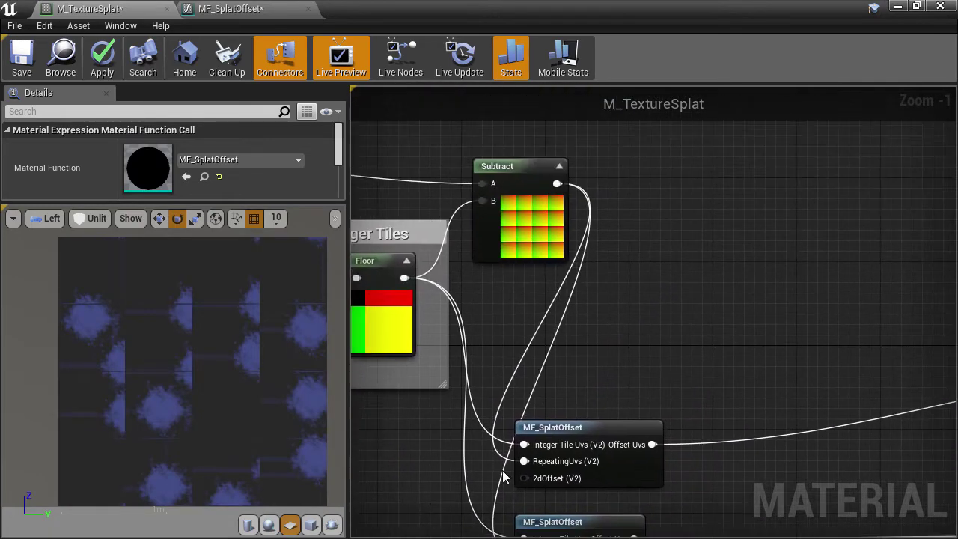
# - Connect the Subtract node's output to the RepeatingUvs inputs of the two new MF_SplatOffset copies
pyautogui.moveTo(503, 477); pyautogui.dragTo(523, 472)
pyautogui.moveTo(520, 299); pyautogui.dragTo(522, 451, button='right')
pyautogui.moveTo(556, 159); pyautogui.dragTo(526, 398)
pyautogui.moveTo(453, 277); pyautogui.dragTo(521, 532, button='right')
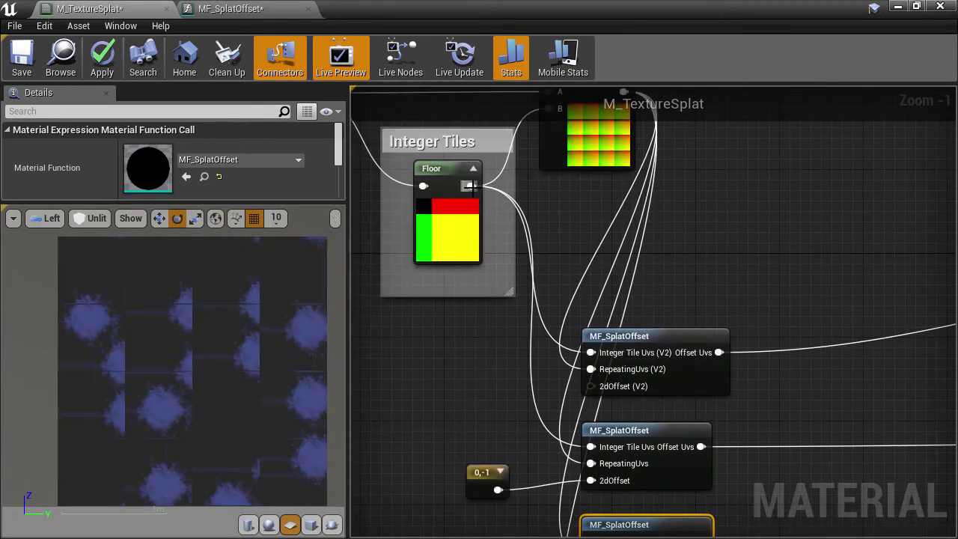
# - Connect the Integer Tiles Floor output to the Integer Tile Uvs inputs of both MF_SplatOffset copies
pyautogui.moveTo(470, 187); pyautogui.dragTo(589, 349)
pyautogui.moveTo(541, 281); pyautogui.dragTo(550, 473, button='right')
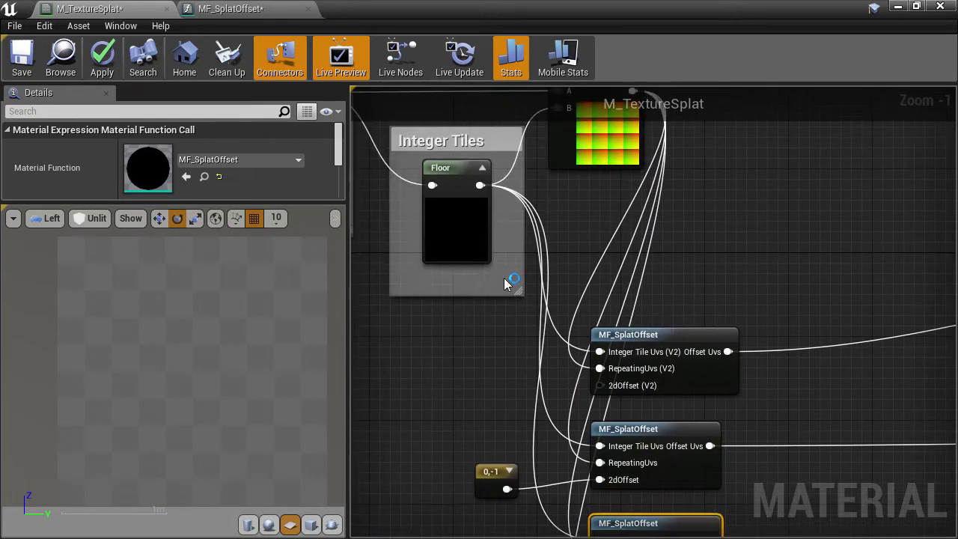
pyautogui.moveTo(480, 186); pyautogui.dragTo(601, 377)
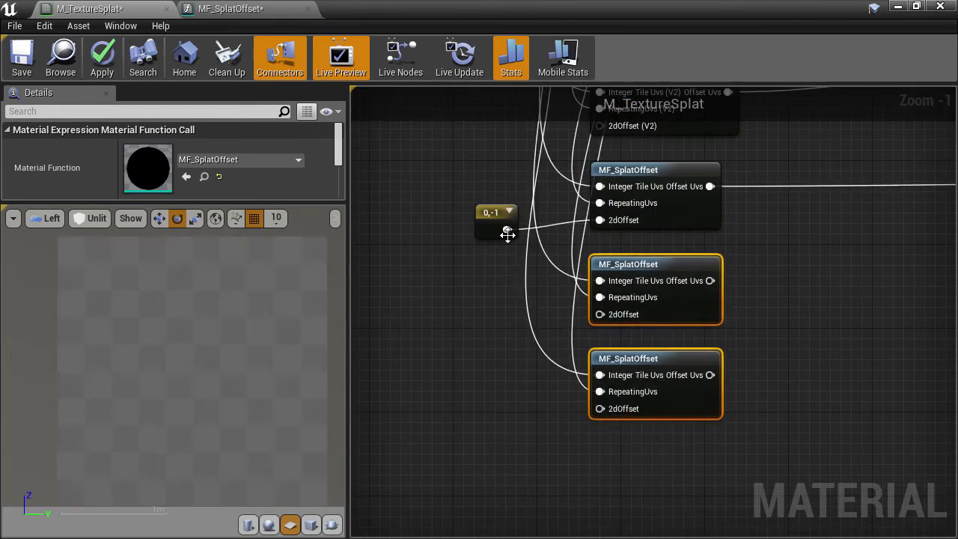
# - Duplicate the 0,-1 constant, set the copy to R -1 and G 0, and connect it to the third MF_SplatOffset's 2dOffset
pyautogui.moveTo(489, 219); pyautogui.dragTo(442, 320)
pyautogui.hotkey('ctrl', 'w')
pyautogui.click(142, 147)
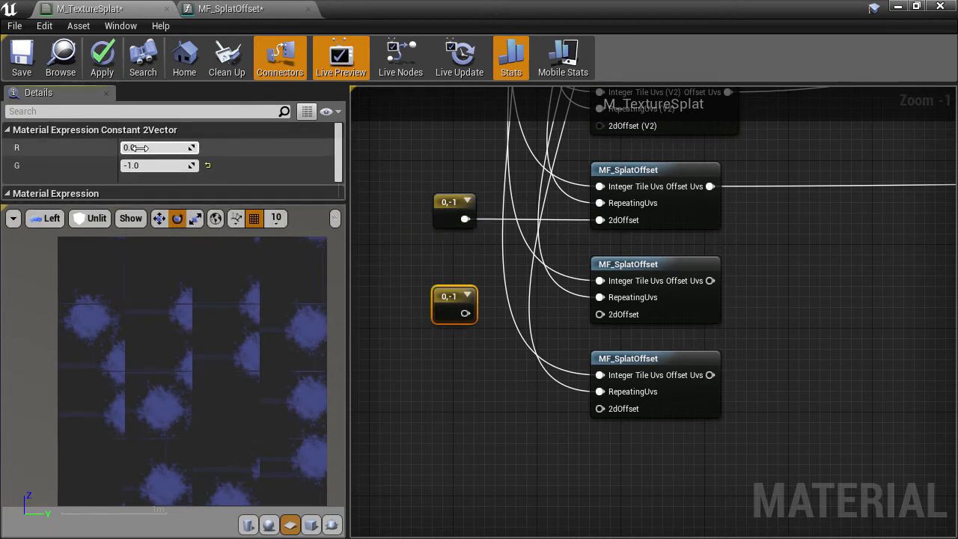
pyautogui.write('-1')
pyautogui.press('Tab')
pyautogui.write('0')
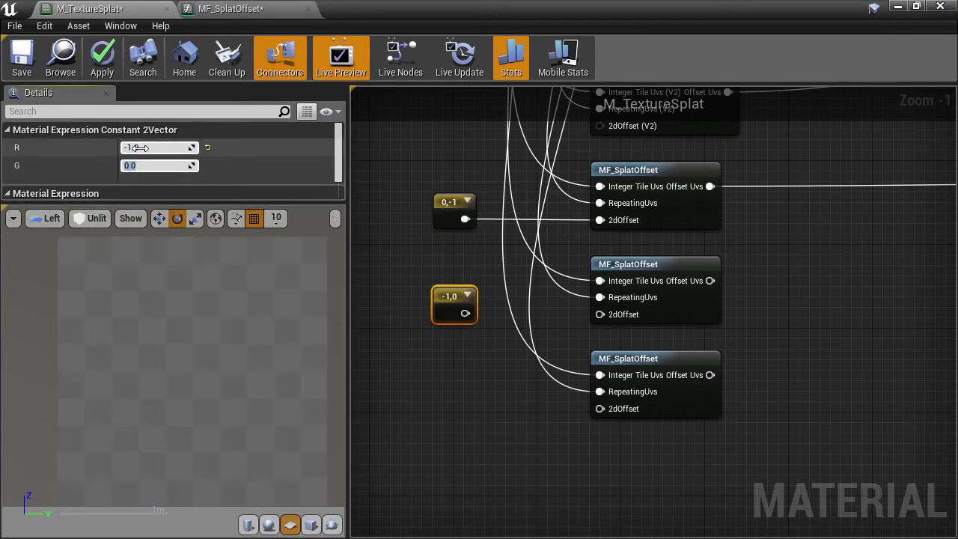
pyautogui.press('Return')
pyautogui.moveTo(466, 315); pyautogui.dragTo(600, 314)
# - Duplicate the -1,0 constant below, set the copy's G to -1, and connect it to the fourth MF_SplatOffset's 2dOffset
pyautogui.hotkey('ctrl', 'w')
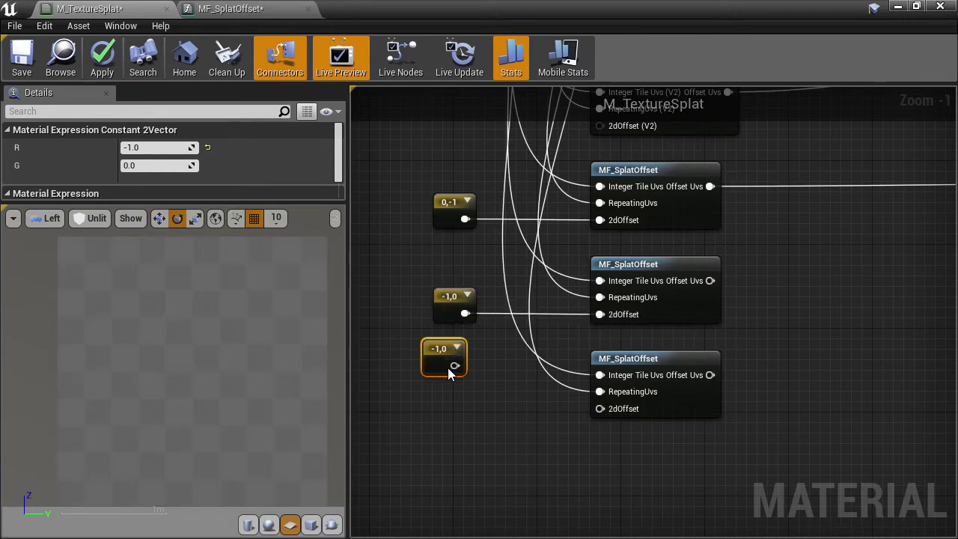
pyautogui.moveTo(448, 367); pyautogui.dragTo(459, 405)
pyautogui.click(157, 166)
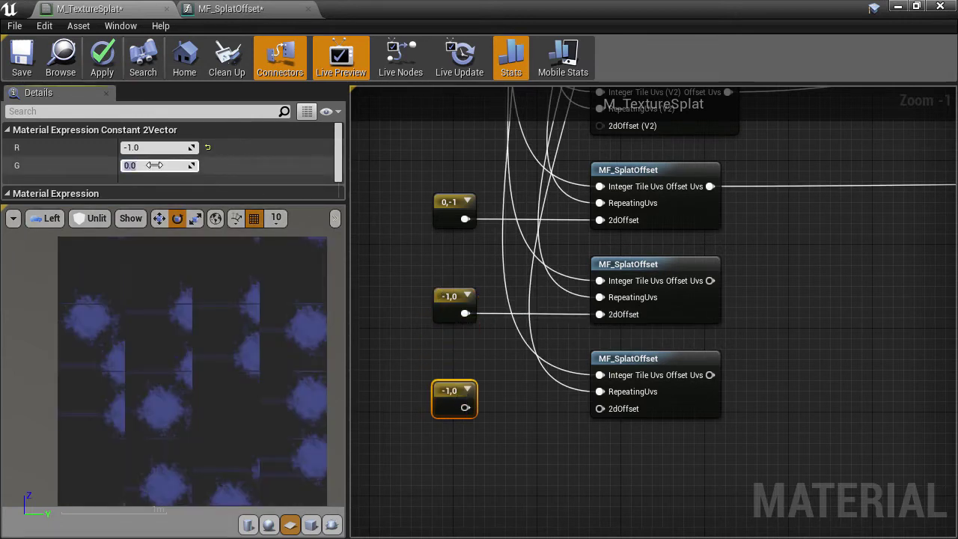
pyautogui.write('-1')
pyautogui.press('Return')
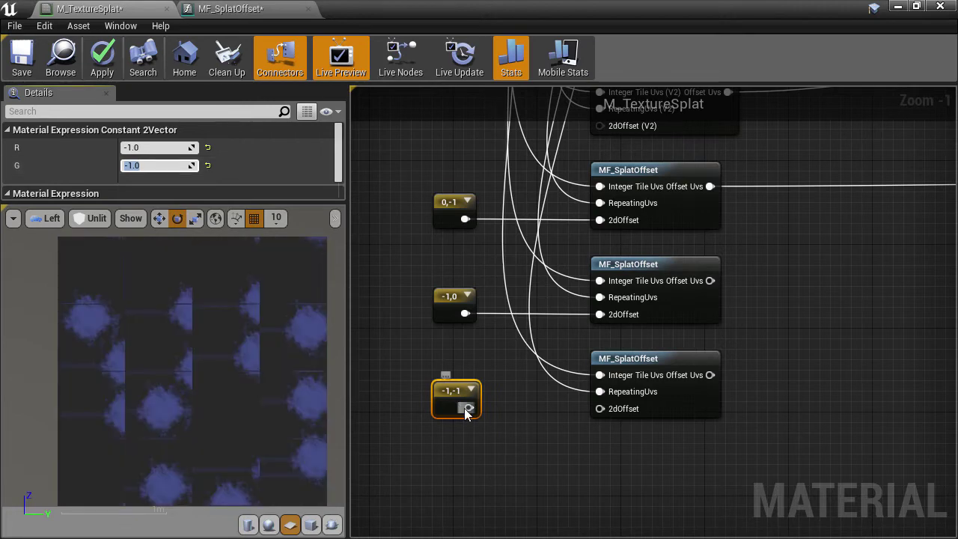
pyautogui.moveTo(469, 407); pyautogui.dragTo(599, 409)
# - Move the four MF_SplatOffset nodes closer to the Texture Samples and align the lower Texture Sample with the second function
pyautogui.moveTo(779, 351); pyautogui.dragTo(689, 418, button='right')
pyautogui.scroll(-2, 436, 364)
pyautogui.moveTo(389, 203); pyautogui.dragTo(674, 513)
pyautogui.moveTo(631, 231); pyautogui.dragTo(940, 230)
pyautogui.moveTo(553, 366); pyautogui.dragTo(86, 341, button='right')
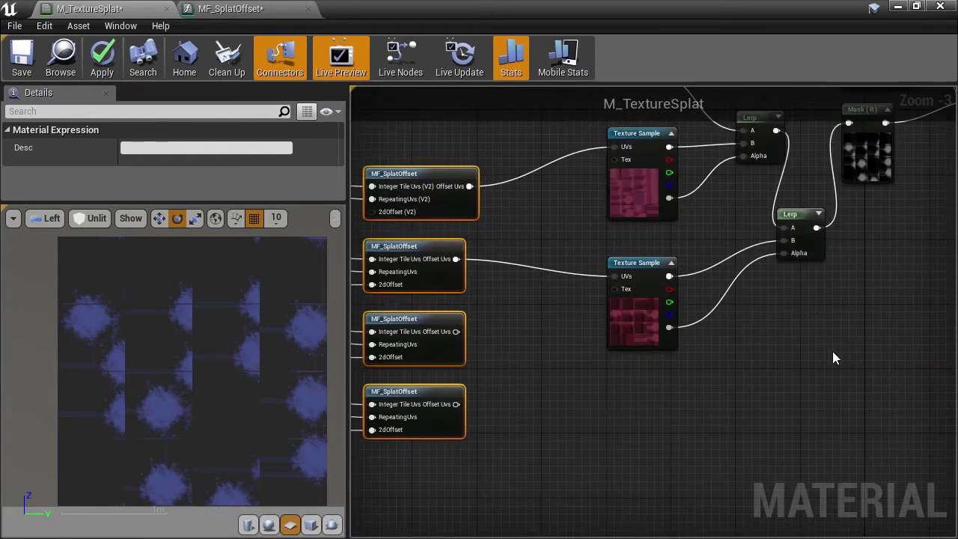
pyautogui.moveTo(683, 385); pyautogui.dragTo(744, 374, button='right')
pyautogui.moveTo(707, 313); pyautogui.dragTo(715, 297)
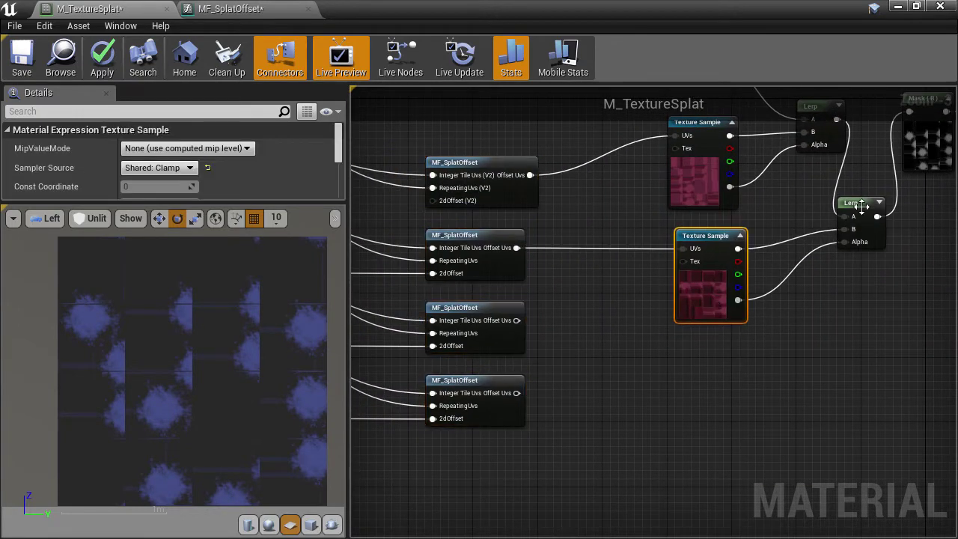
# - Duplicate the lower Texture Sample and its Lerp below the originals, and connect the third MF_SplatOffset's Offset Uvs to the copy's UVs
pyautogui.click(853, 208)
pyautogui.moveTo(654, 375); pyautogui.dragTo(881, 248)
pyautogui.hotkey('ctrl', 'c')
pyautogui.hotkey('ctrl', 'v')
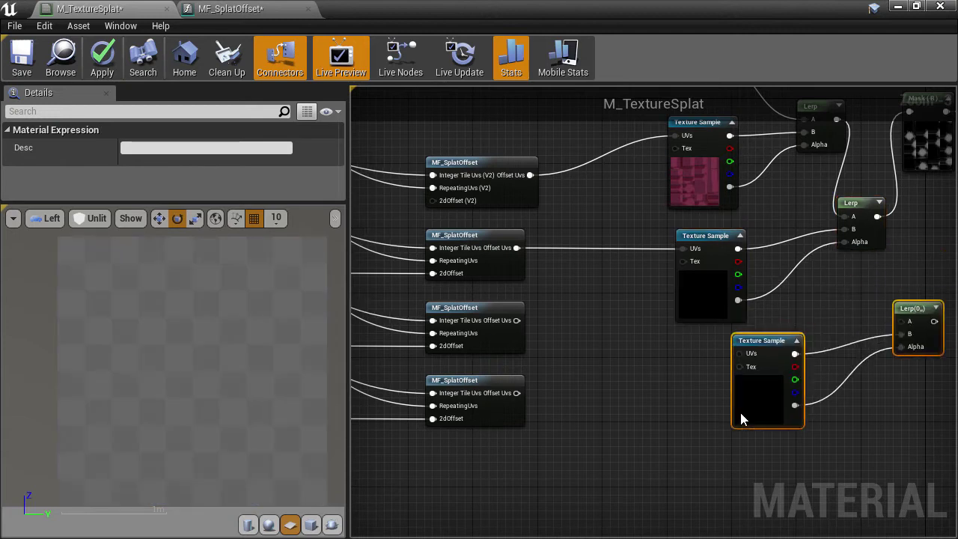
pyautogui.moveTo(777, 402); pyautogui.dragTo(720, 403)
pyautogui.click(584, 339)
pyautogui.moveTo(516, 320); pyautogui.dragTo(684, 353)
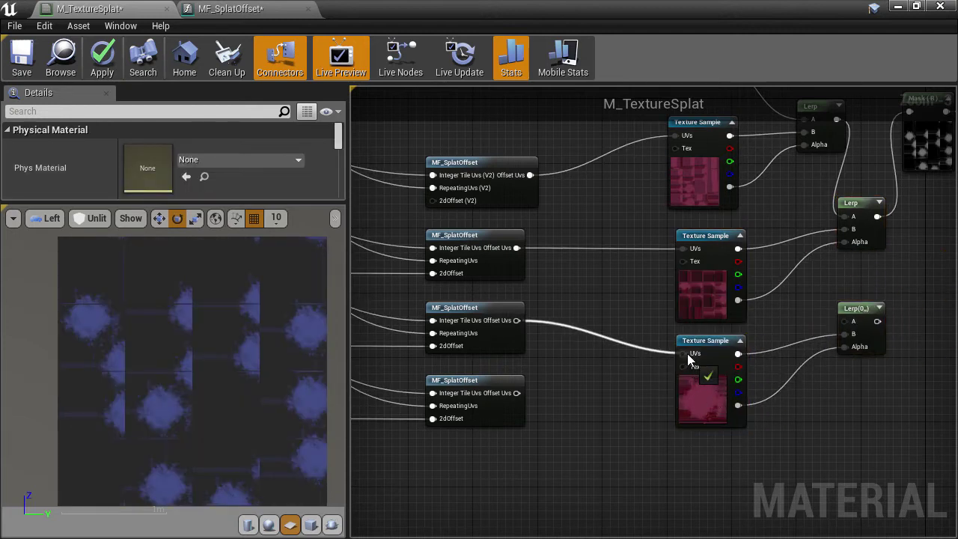
# - Shift the third Lerp slightly away from its Texture Sample and connect the second Lerp's output to its A input
pyautogui.moveTo(835, 389); pyautogui.dragTo(731, 484, button='right')
pyautogui.moveTo(736, 388); pyautogui.dragTo(780, 388)
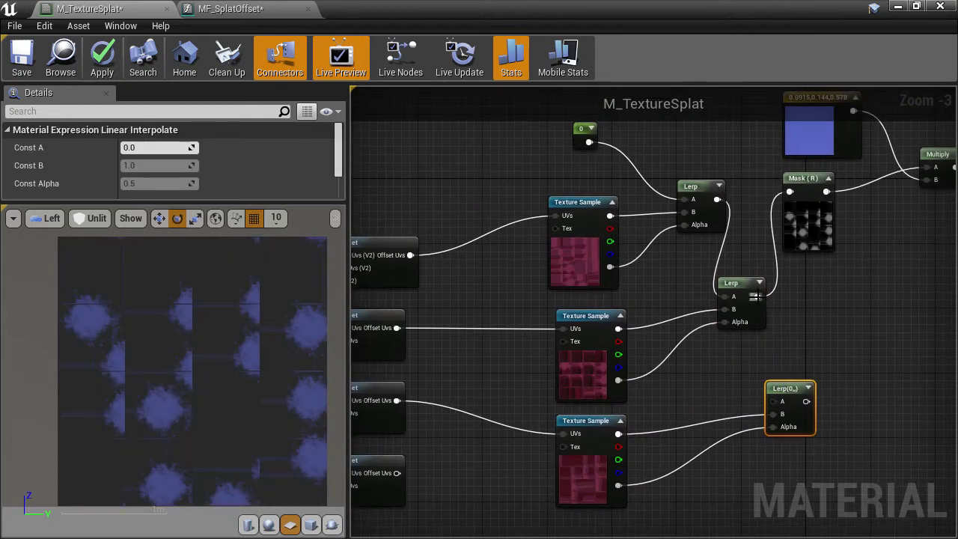
pyautogui.moveTo(758, 296); pyautogui.dragTo(773, 401)
# - Duplicate the third Texture Sample and Lerp below, and connect the fourth MF_SplatOffset's Offset Uvs to the new sample's UVs
pyautogui.moveTo(710, 412); pyautogui.dragTo(723, 313, button='right')
pyautogui.moveTo(667, 420)
pyautogui.mouseDown(button='right')
pyautogui.moveTo(752, 407)
pyautogui.moveTo(660, 412)
pyautogui.mouseUp(button='right')
pyautogui.moveTo(519, 471); pyautogui.dragTo(796, 305)
pyautogui.hotkey('ctrl', 'c')
pyautogui.hotkey('ctrl', 'v')
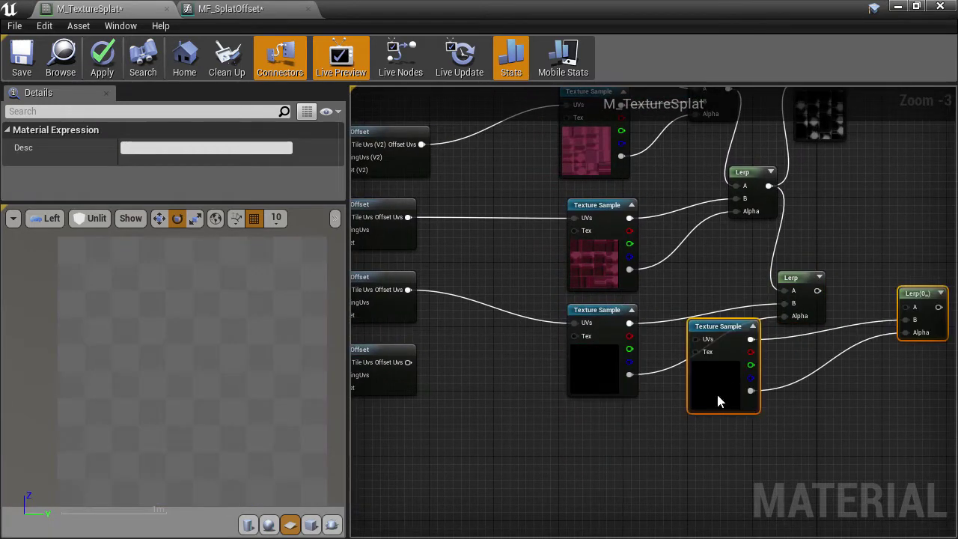
pyautogui.moveTo(717, 390); pyautogui.dragTo(615, 471)
pyautogui.moveTo(524, 404); pyautogui.dragTo(660, 322, button='right')
pyautogui.moveTo(545, 279); pyautogui.dragTo(720, 345)
# - Connect the third Lerp's output to the fourth Lerp's A input, and the fourth Lerp's output to Mask (R)
pyautogui.moveTo(644, 381); pyautogui.dragTo(410, 447, button='right')
pyautogui.moveTo(721, 273); pyautogui.dragTo(697, 378)
pyautogui.moveTo(696, 378); pyautogui.dragTo(622, 485, button='right')
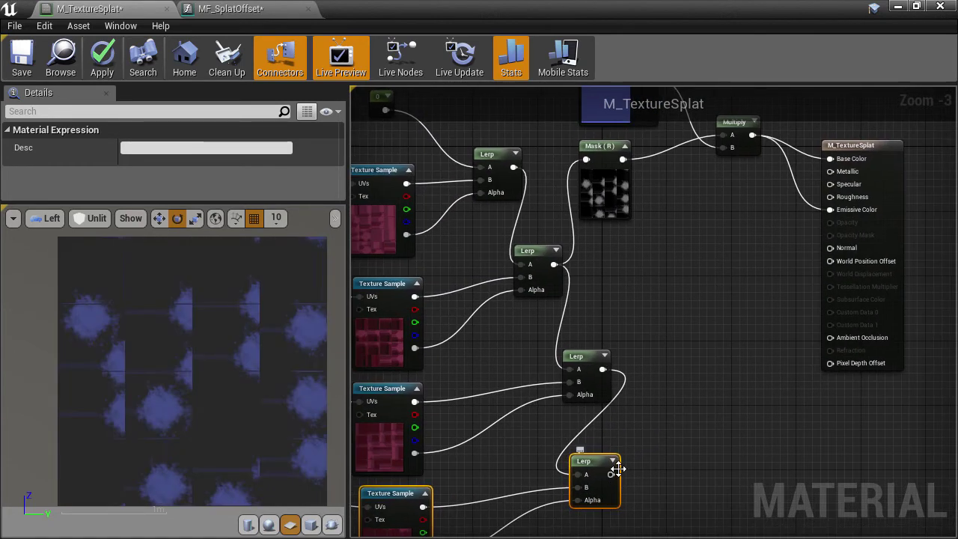
pyautogui.moveTo(610, 474); pyautogui.dragTo(585, 159)
pyautogui.scroll(6, 185, 401)
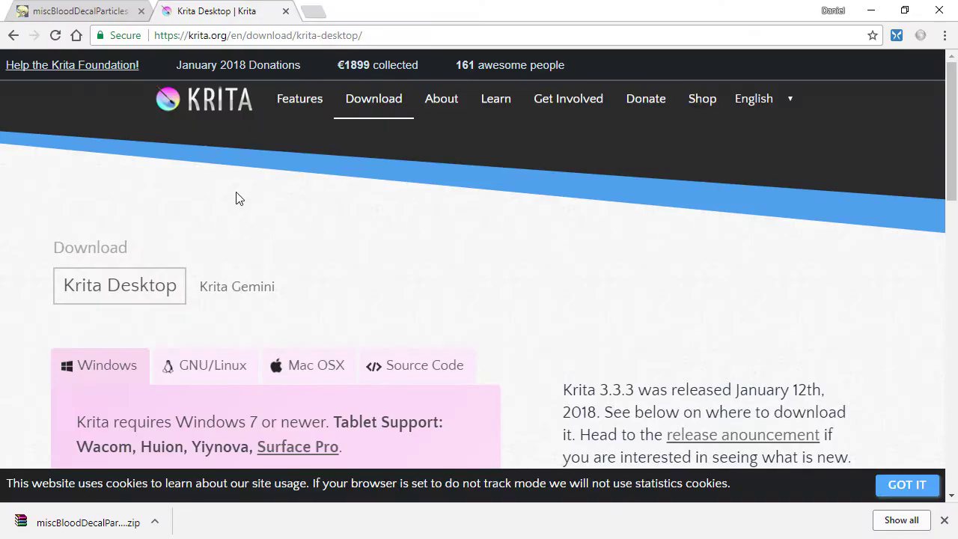
# - Examine the Krita Desktop download page, comparing the Windows, GNU/Linux and Mac OSX download options
pyautogui.click(290, 35)
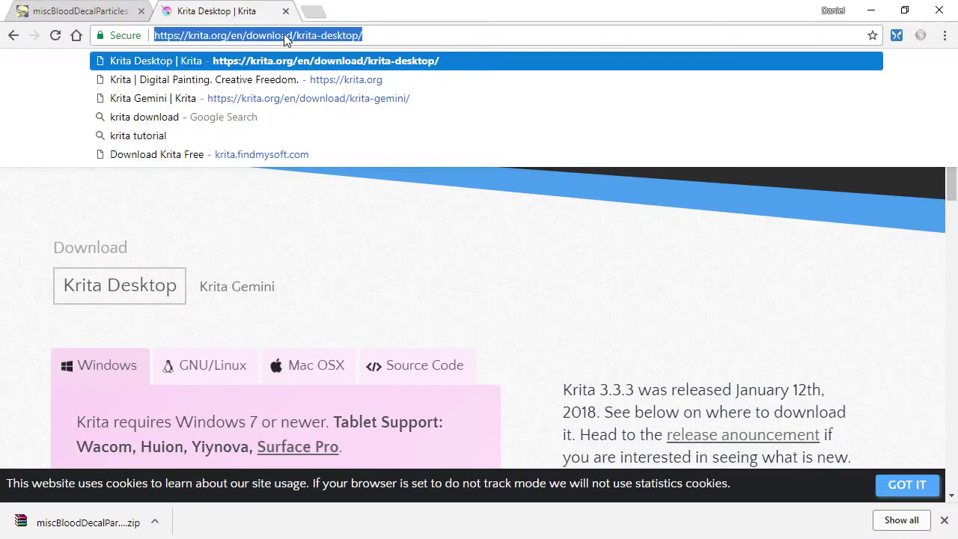
pyautogui.click(290, 35)
pyautogui.click(365, 297)
pyautogui.scroll(-5, 364, 300)
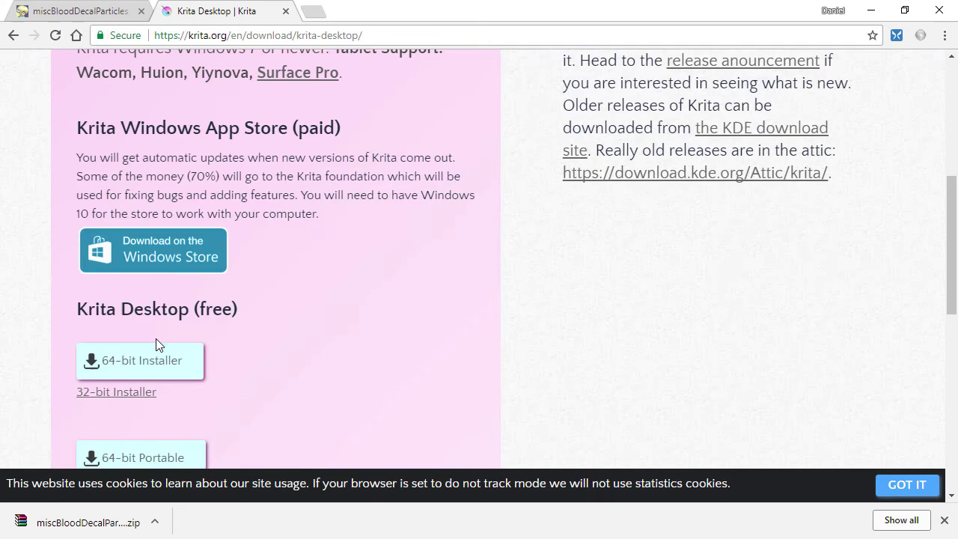
pyautogui.scroll(5, 254, 299)
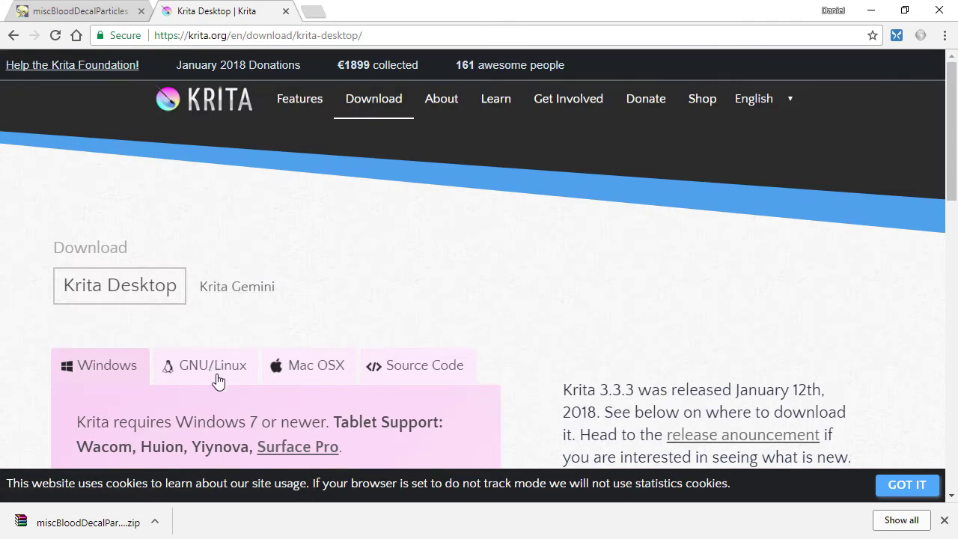
pyautogui.click(217, 380)
pyautogui.scroll(-3, 239, 352)
pyautogui.click(330, 162)
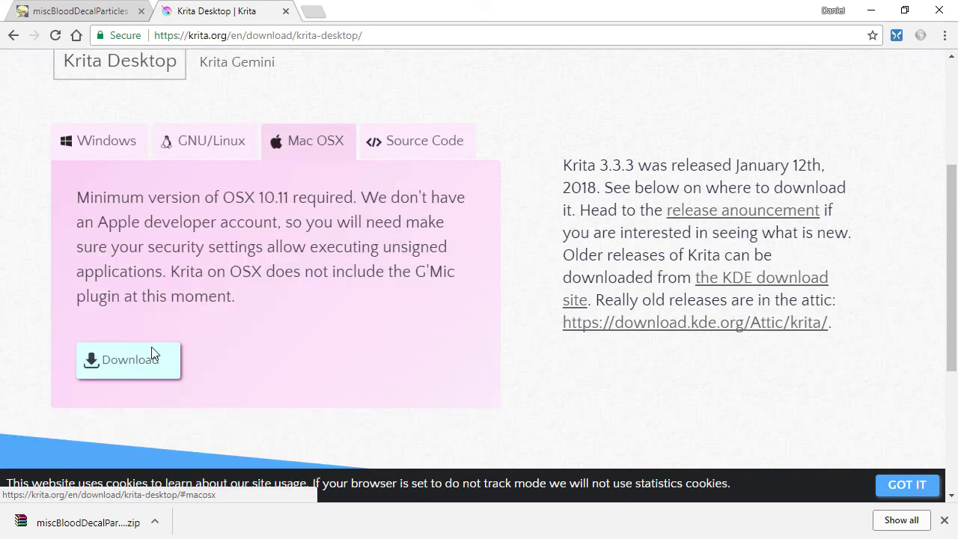
pyautogui.click(122, 152)
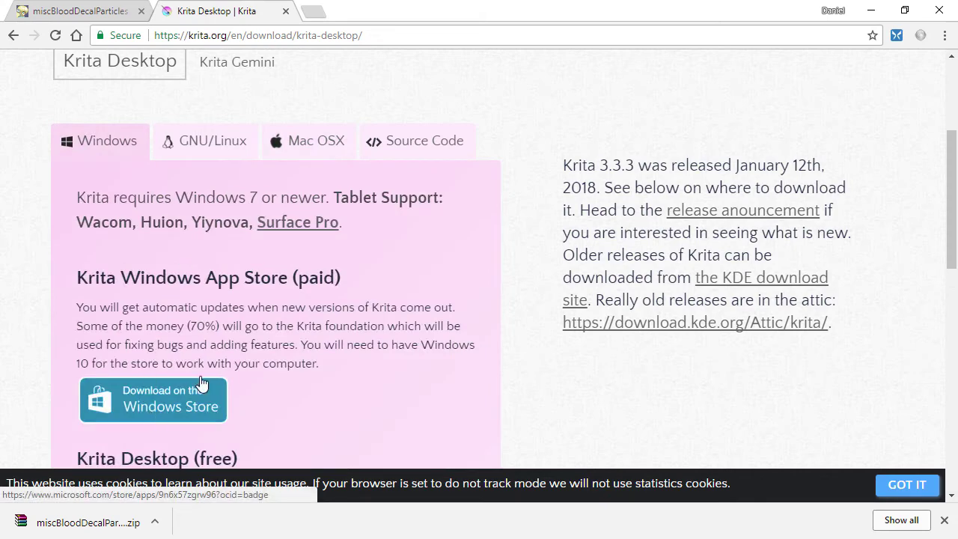
pyautogui.scroll(-3, 200, 383)
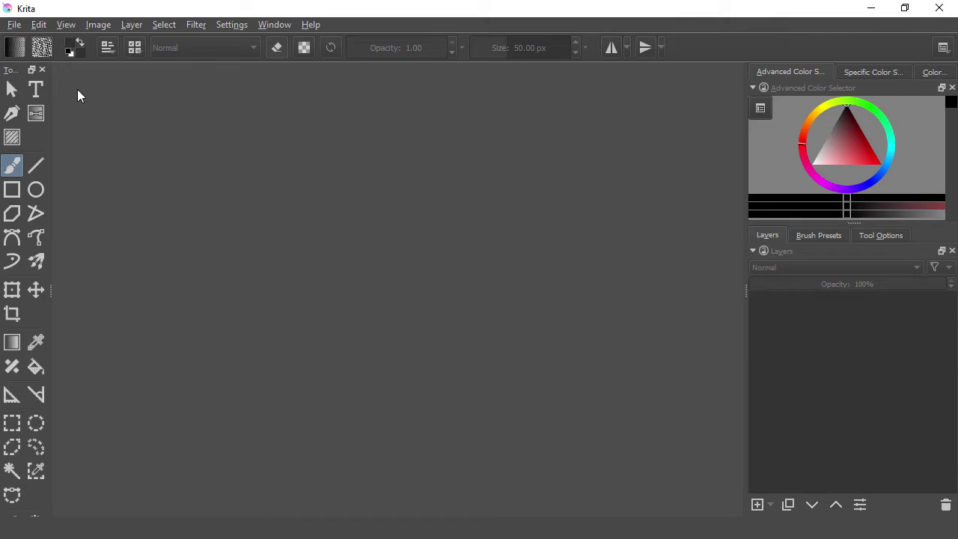
# - Open blood_particle_01.png in Krita and erase around the edge of the image with the 50 px brush in eraser mode
pyautogui.click(13, 24)
pyautogui.click(33, 55)
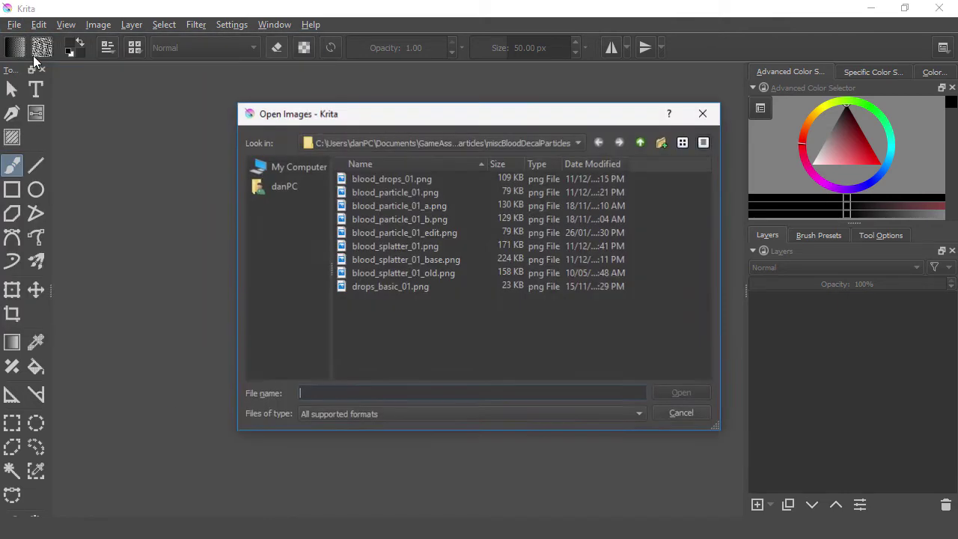
pyautogui.doubleClick(402, 195)
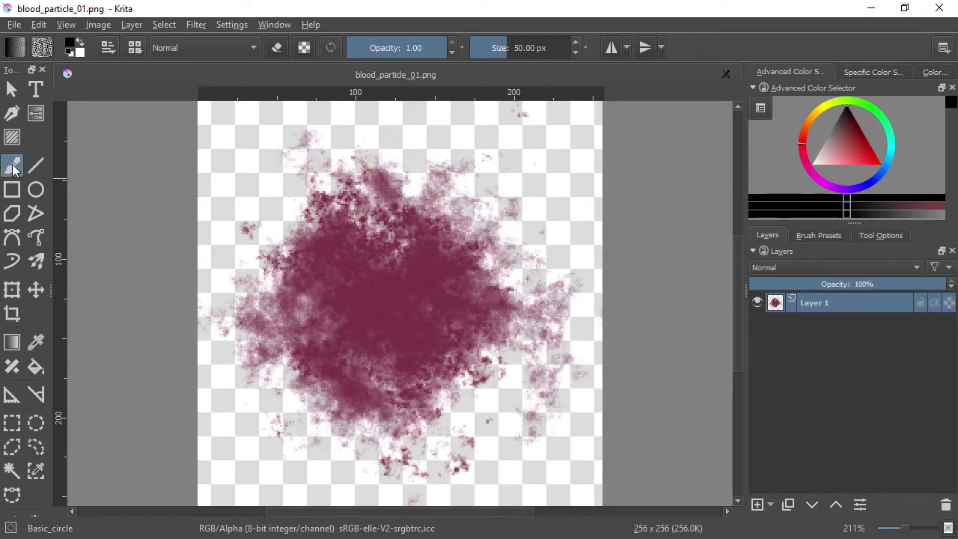
pyautogui.click(279, 48)
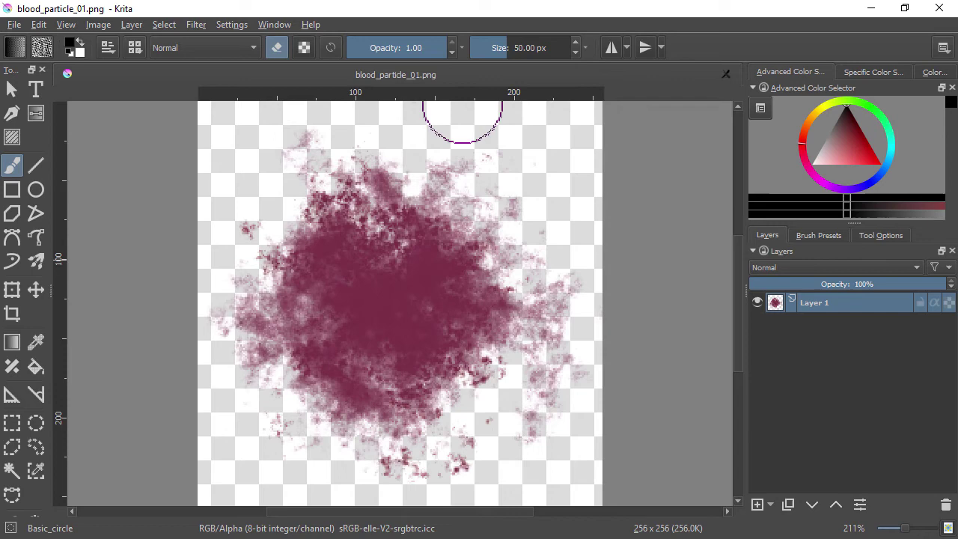
pyautogui.click(182, 128)
# - Export the edited image as blood_particle_01_edit.png with the existing PNG options and put Krita away
pyautogui.click(14, 24)
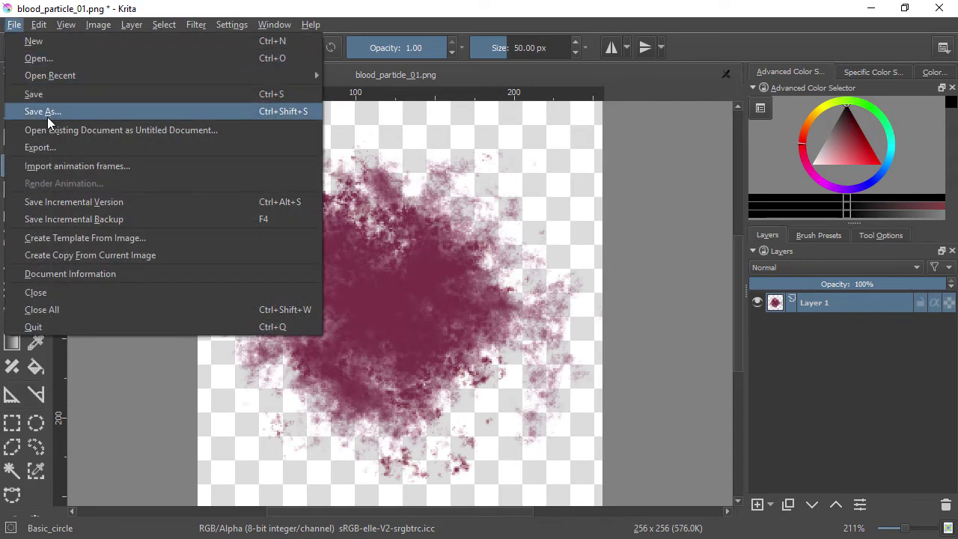
pyautogui.click(51, 148)
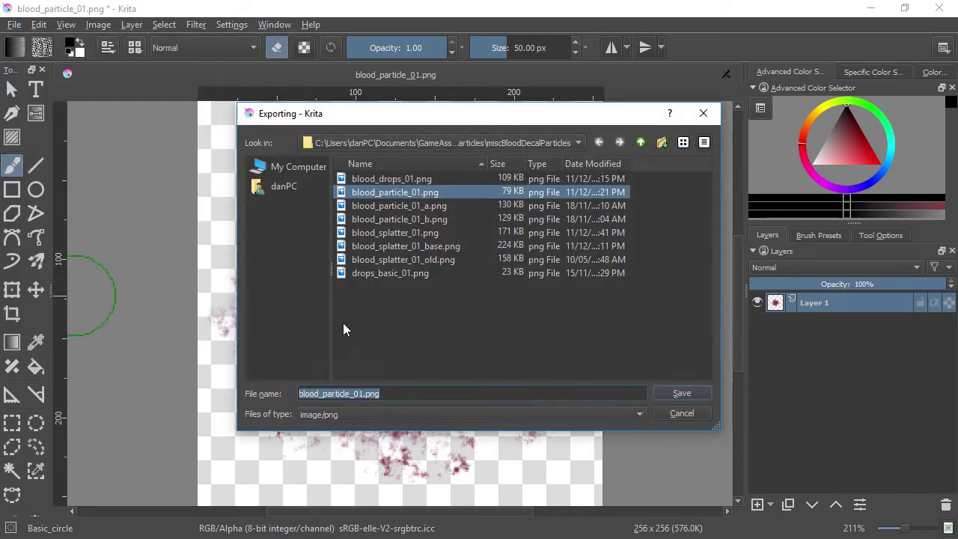
pyautogui.click(365, 393)
pyautogui.write('_edit')
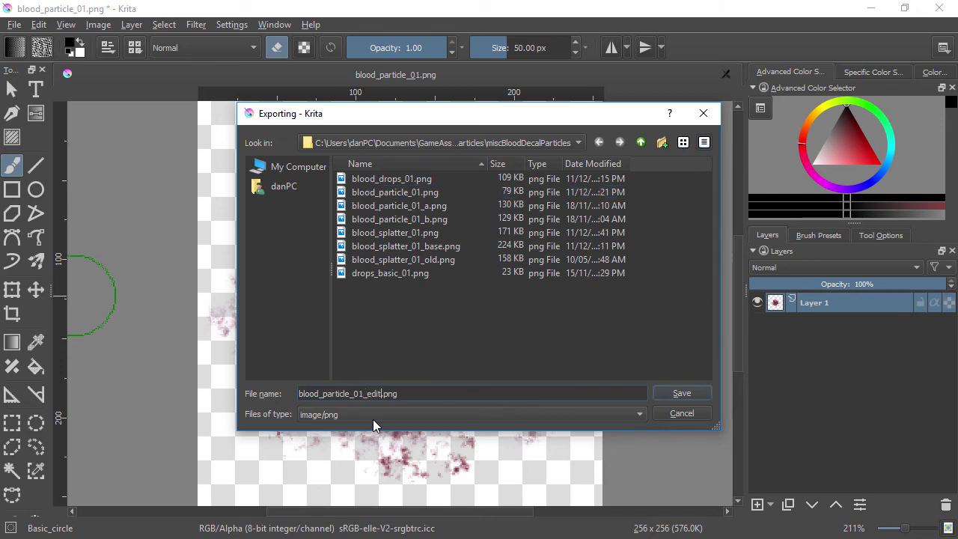
pyautogui.press('Return')
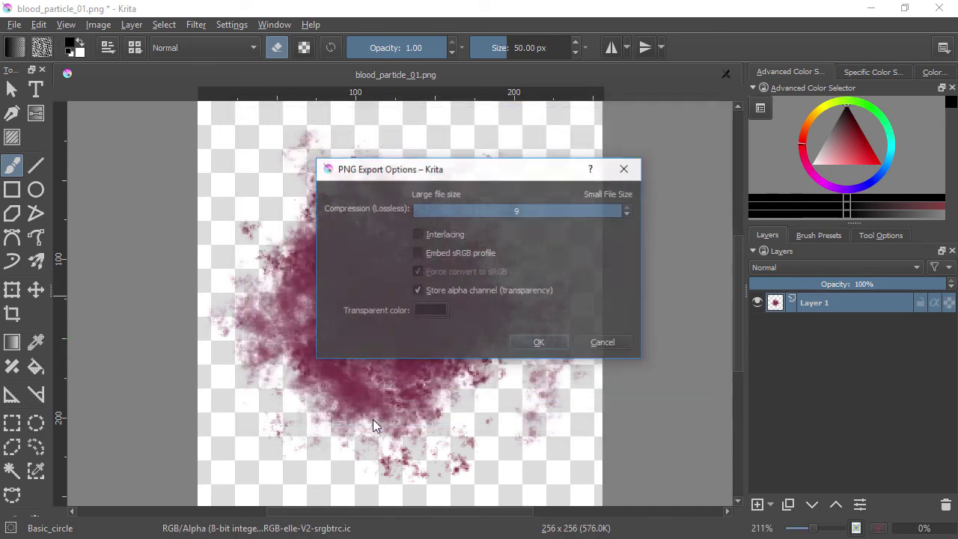
pyautogui.click(520, 346)
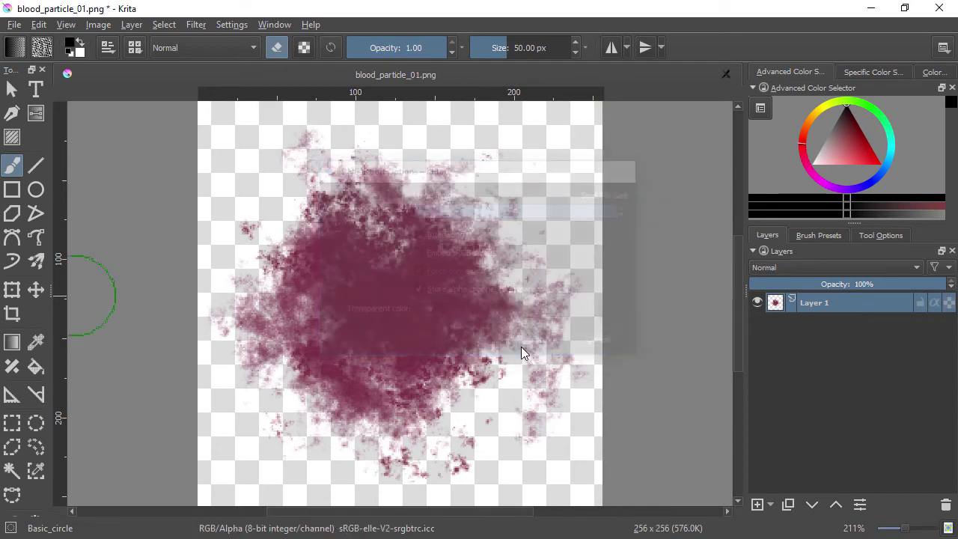
pyautogui.click(875, 9)
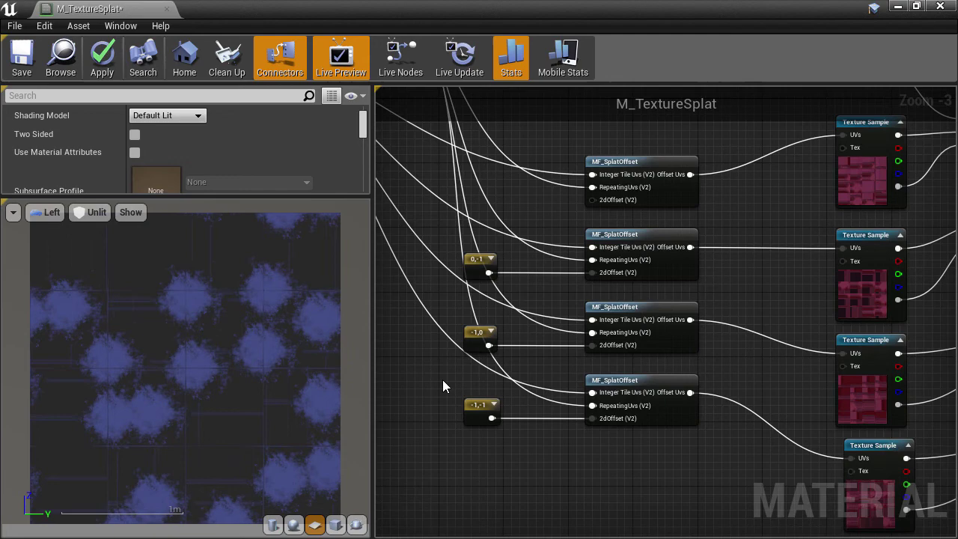
# - Import blood_particle_01_edit.png into the Textures folder of the Unreal project
pyautogui.doubleClick(369, 14)
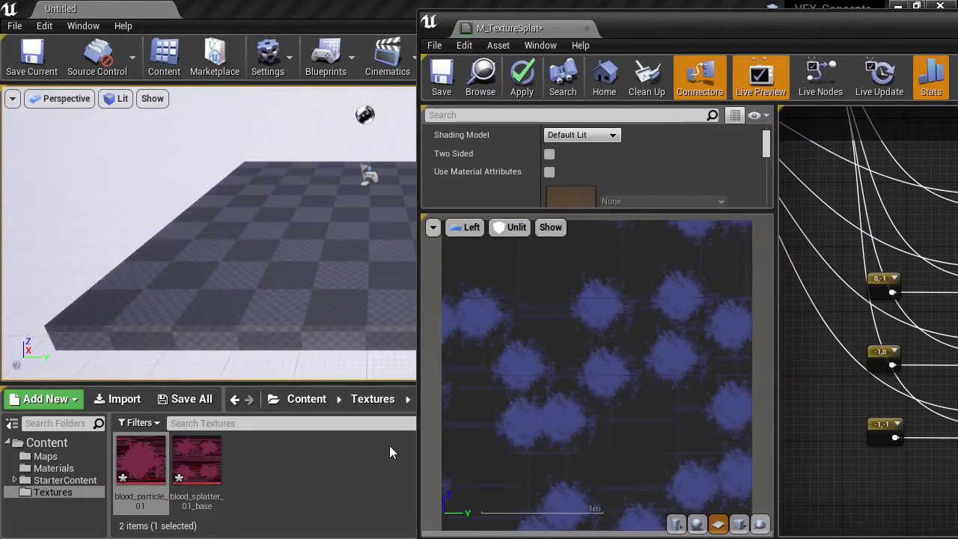
pyautogui.rightClick(274, 454)
pyautogui.click(322, 114)
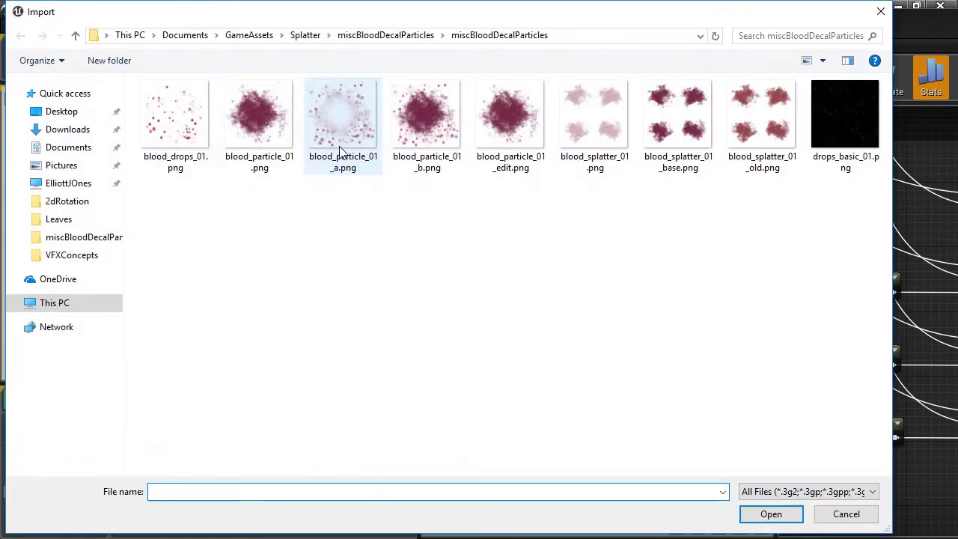
pyautogui.click(486, 136)
pyautogui.click(768, 514)
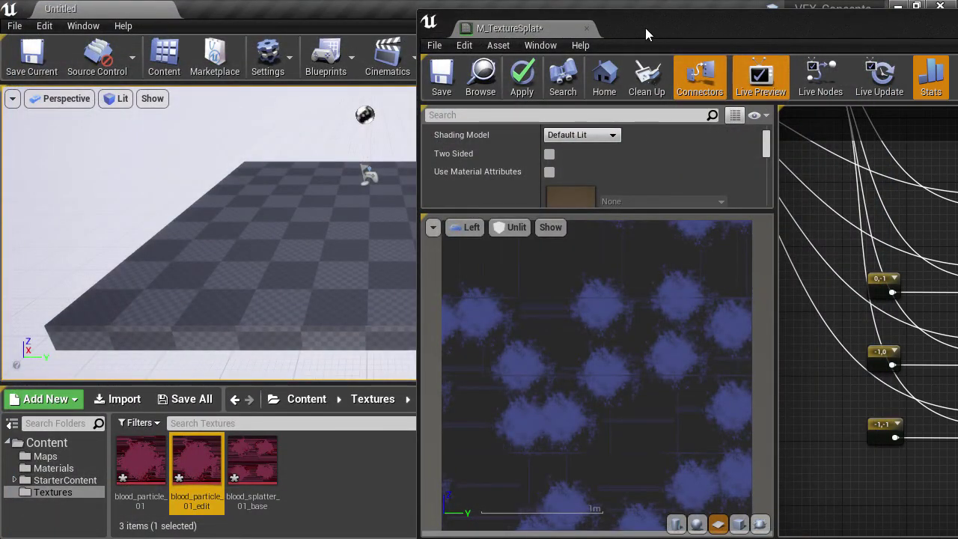
# - Replace the texture in the four selected Texture Sample nodes with blood_particle_01_edit, check the preview, and apply the material changes
pyautogui.moveTo(645, 28); pyautogui.dragTo(194, 13)
pyautogui.moveTo(753, 189); pyautogui.dragTo(842, 496)
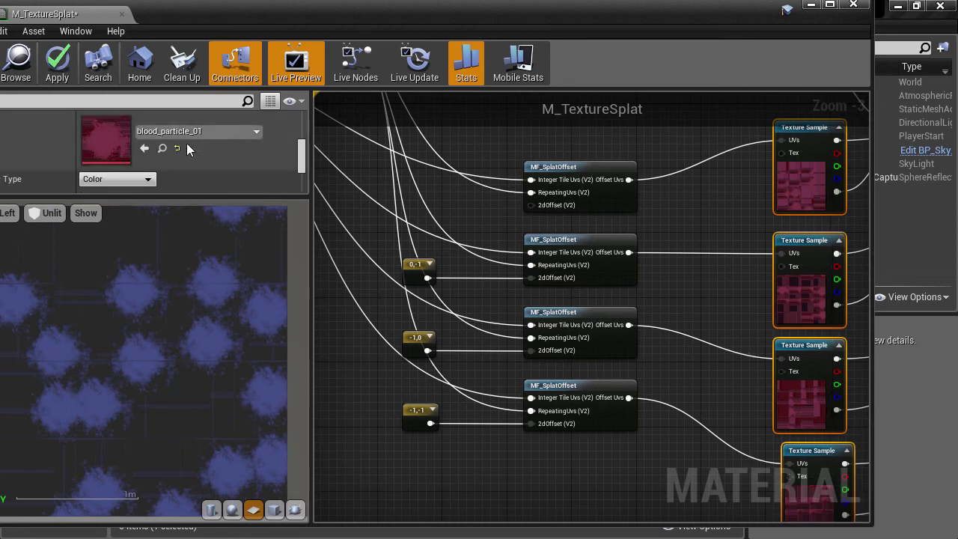
pyautogui.doubleClick(181, 14)
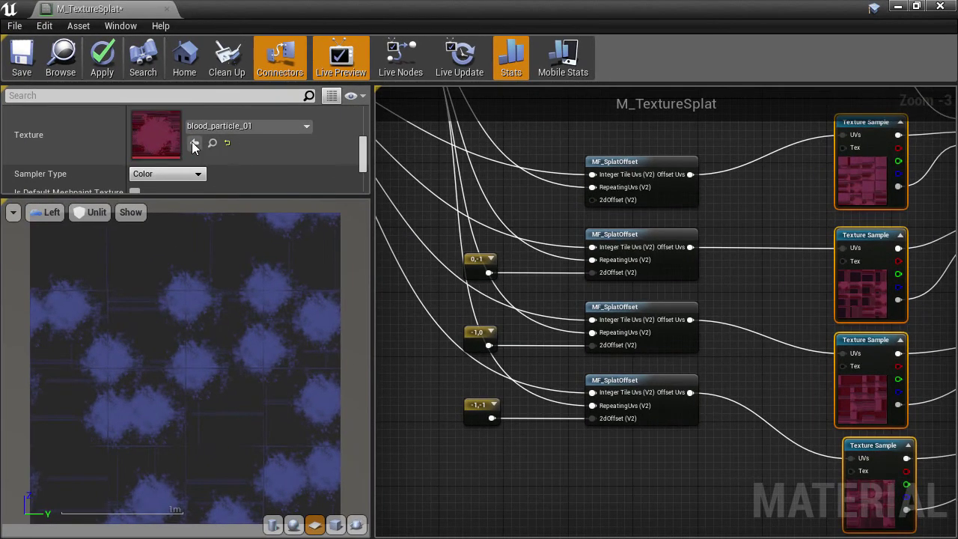
pyautogui.click(193, 142)
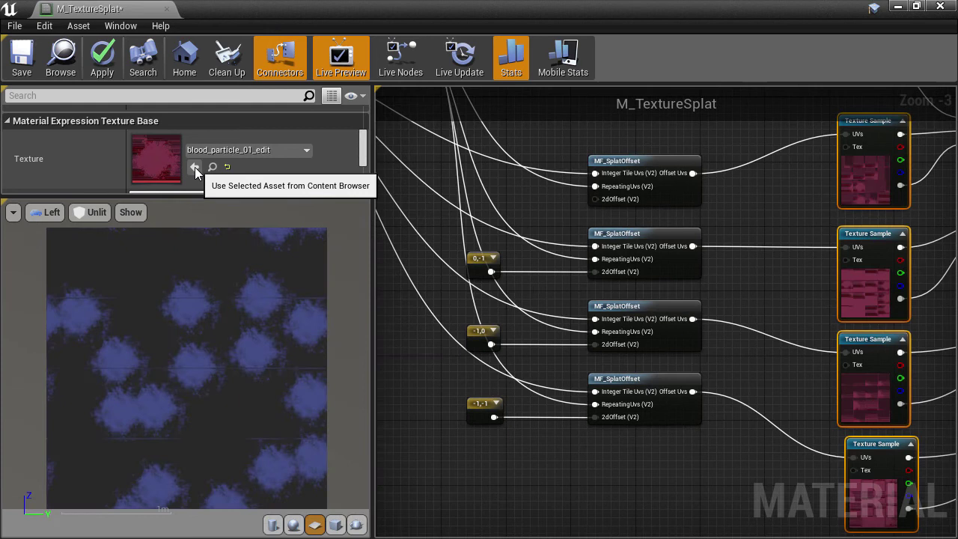
pyautogui.scroll(5, 165, 307)
pyautogui.scroll(3, 175, 290)
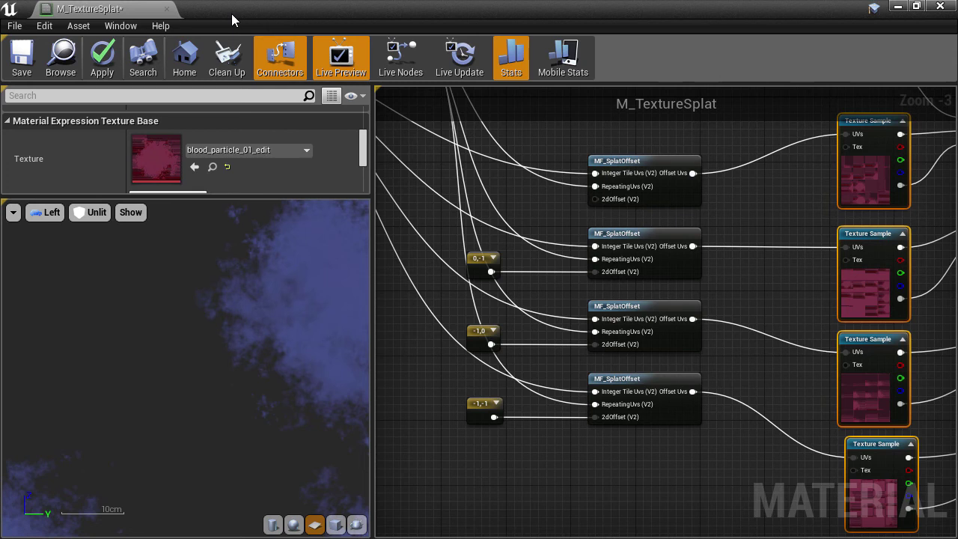
pyautogui.click(119, 62)
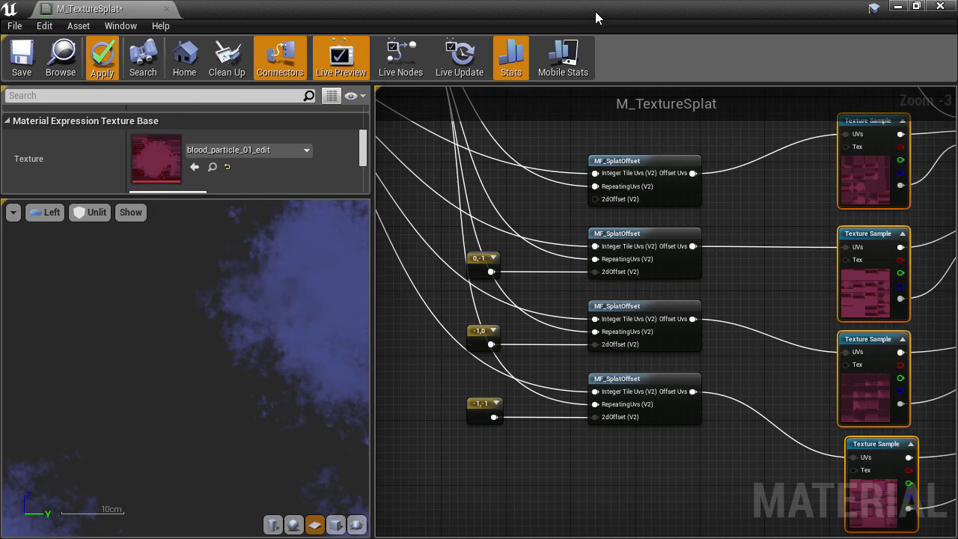
# - Assign the M_TextureSplat material from the Materials folder to the level's floor and show the viewport full screen
pyautogui.click(899, 9)
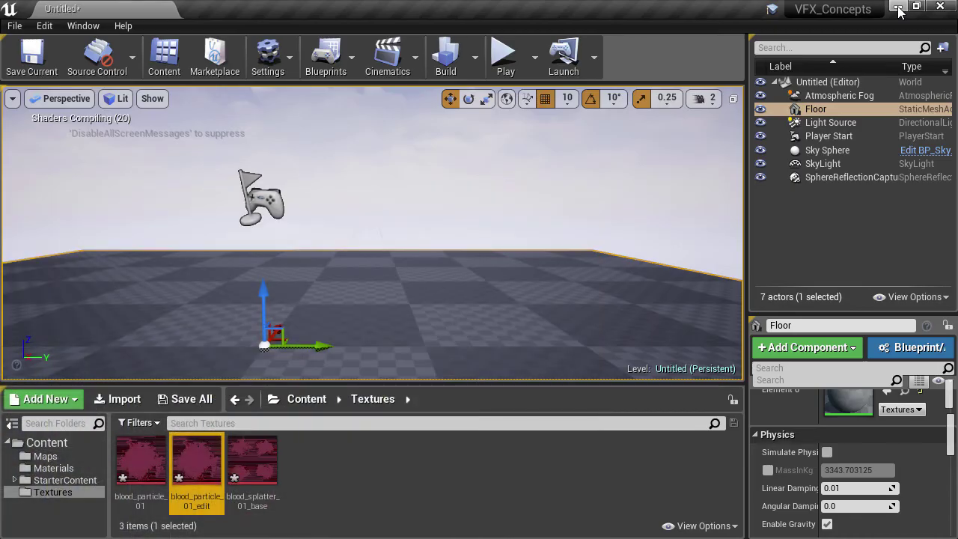
pyautogui.click(68, 468)
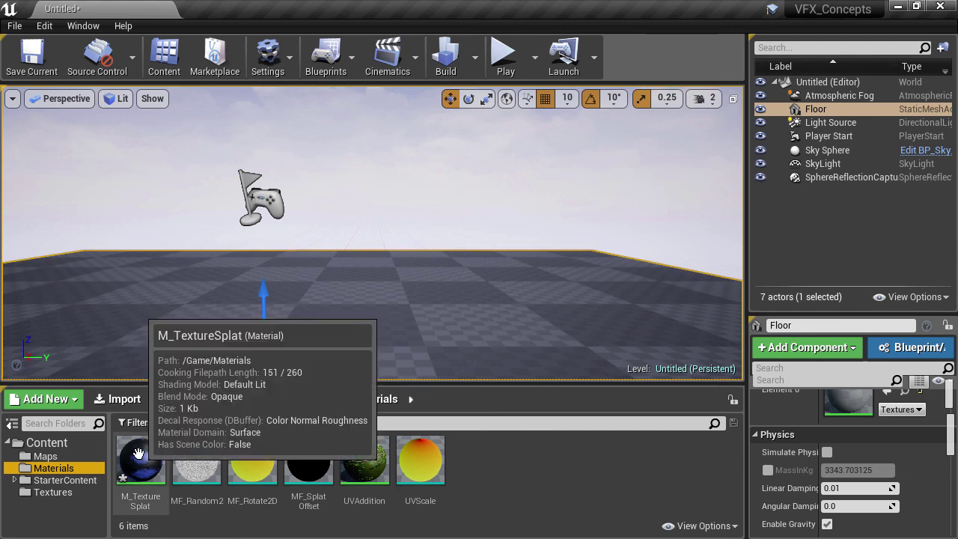
pyautogui.moveTo(140, 460); pyautogui.dragTo(146, 310)
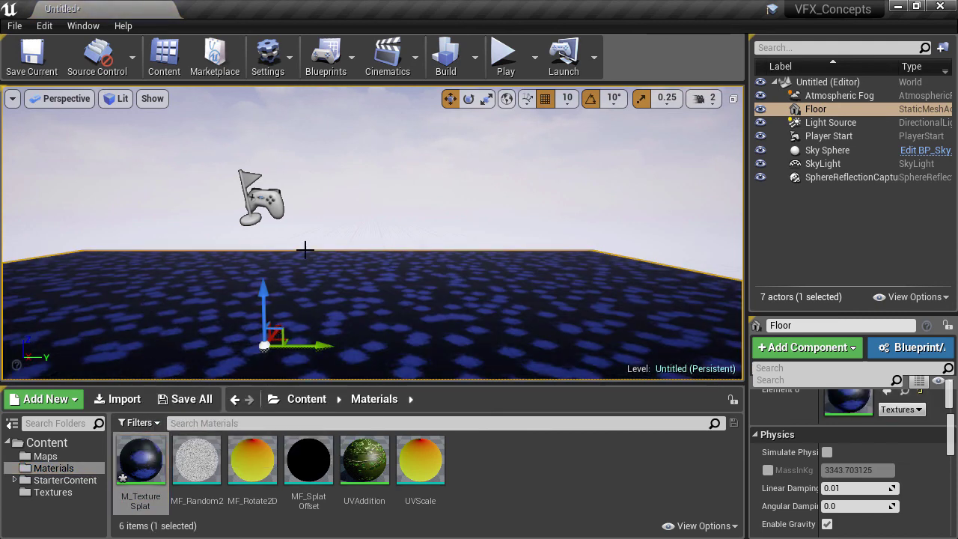
pyautogui.moveTo(390, 232); pyautogui.dragTo(369, 262, button='right')
pyautogui.press('F11')
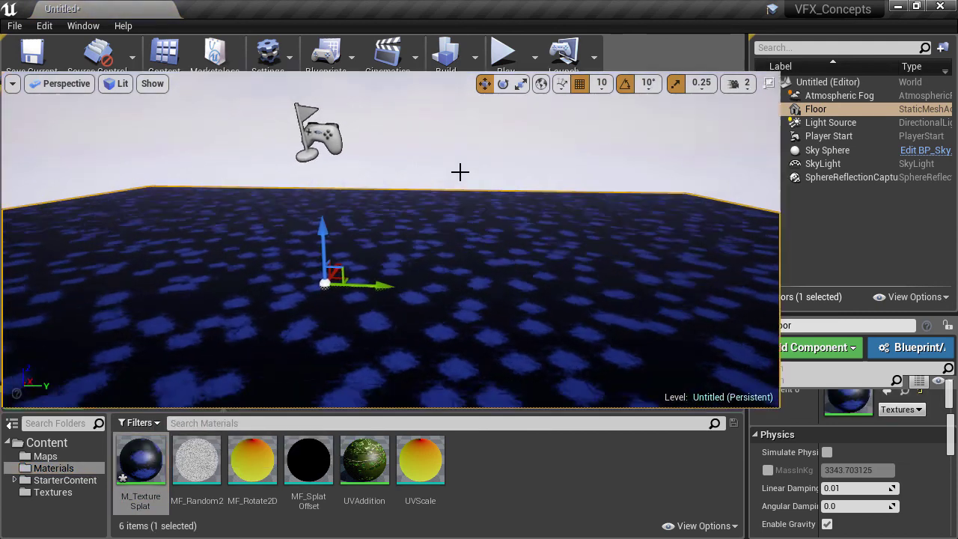